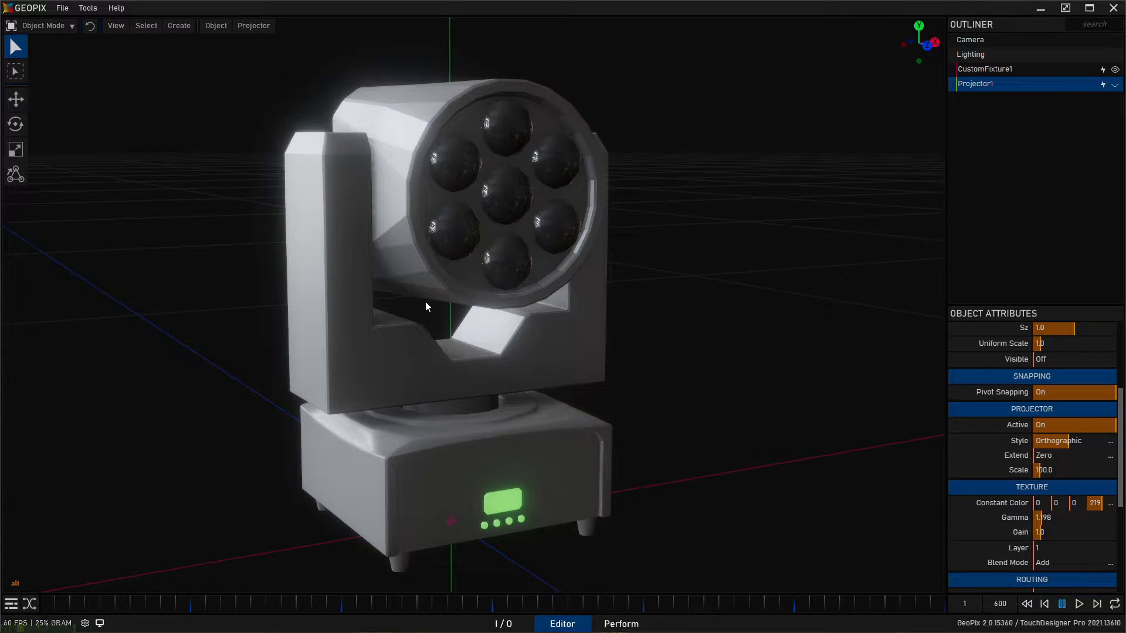
Step: Raise the third Constant Color value of Projector1 to 107 to light the moving head fixture
alt+drag(656, 342, 613, 344)
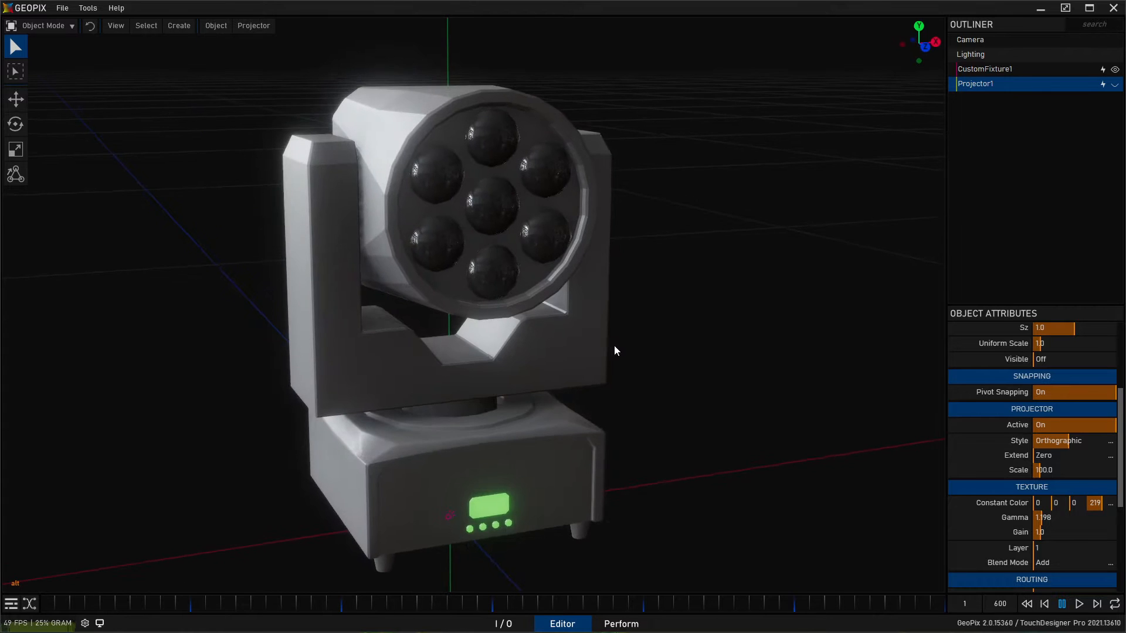
alt+drag(102, 368, 509, 369)
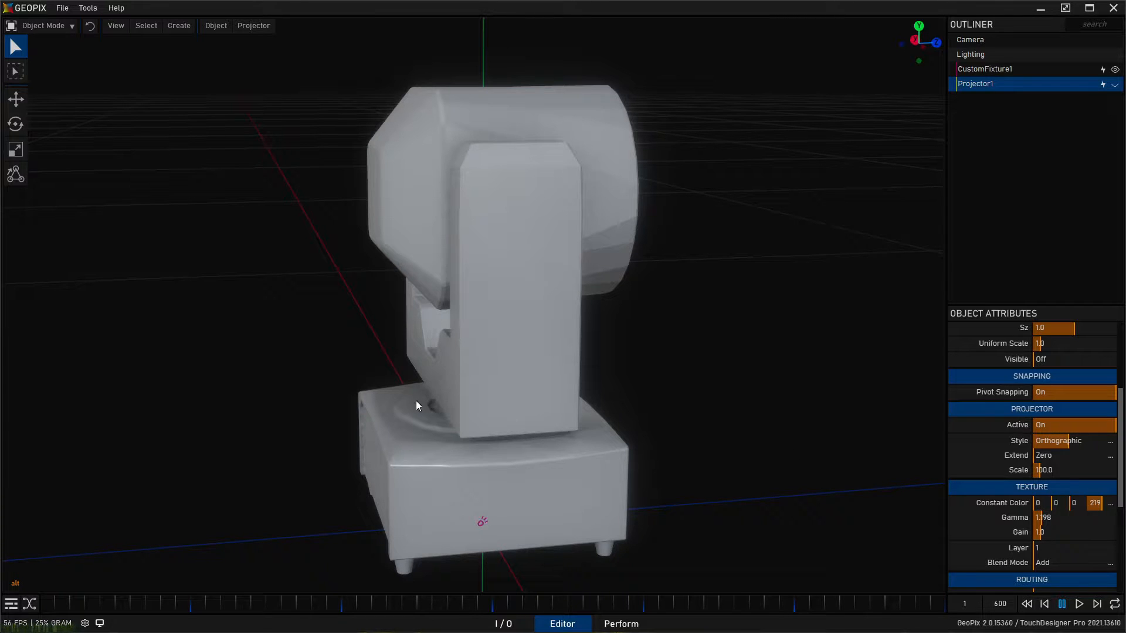
alt+drag(739, 433, 416, 402)
alt+drag(509, 292, 518, 301)
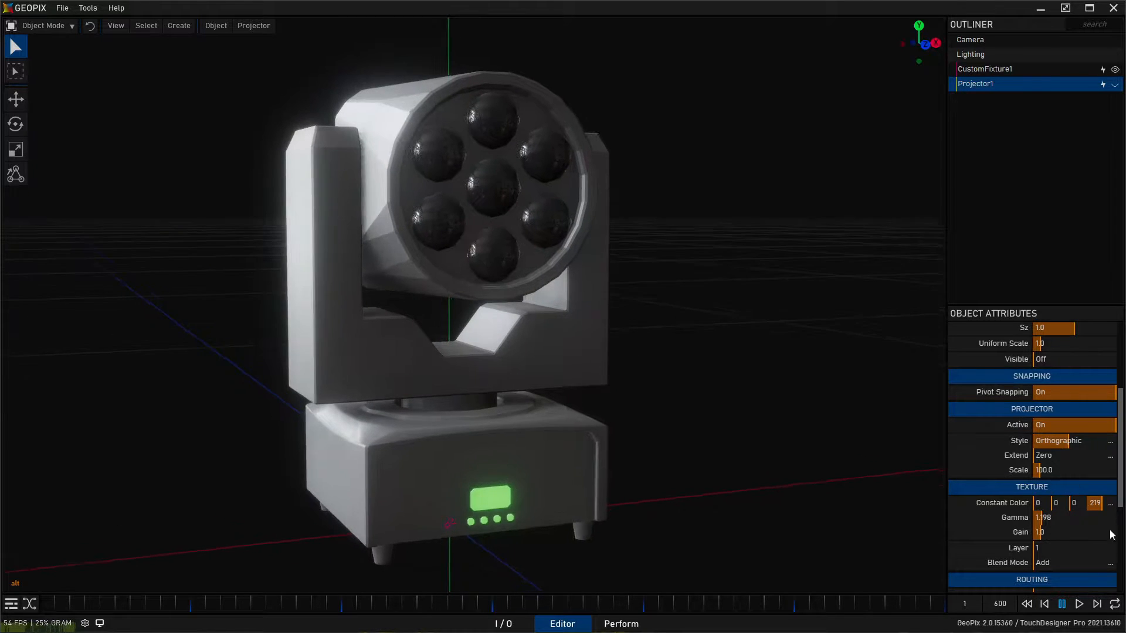
mouse_move(1040, 502)
mouse_down()
mouse_move(1076, 499)
mouse_move(1036, 484)
mouse_up()
Step: Examine the moving head fixture and its light beam from several angles and distances
alt+drag(349, 300, 382, 364)
alt+right_drag(382, 364, 509, 383)
mouse_move(509, 382)
alt+mouse_down()
mouse_move(481, 375)
mouse_move(497, 384)
alt+mouse_up()
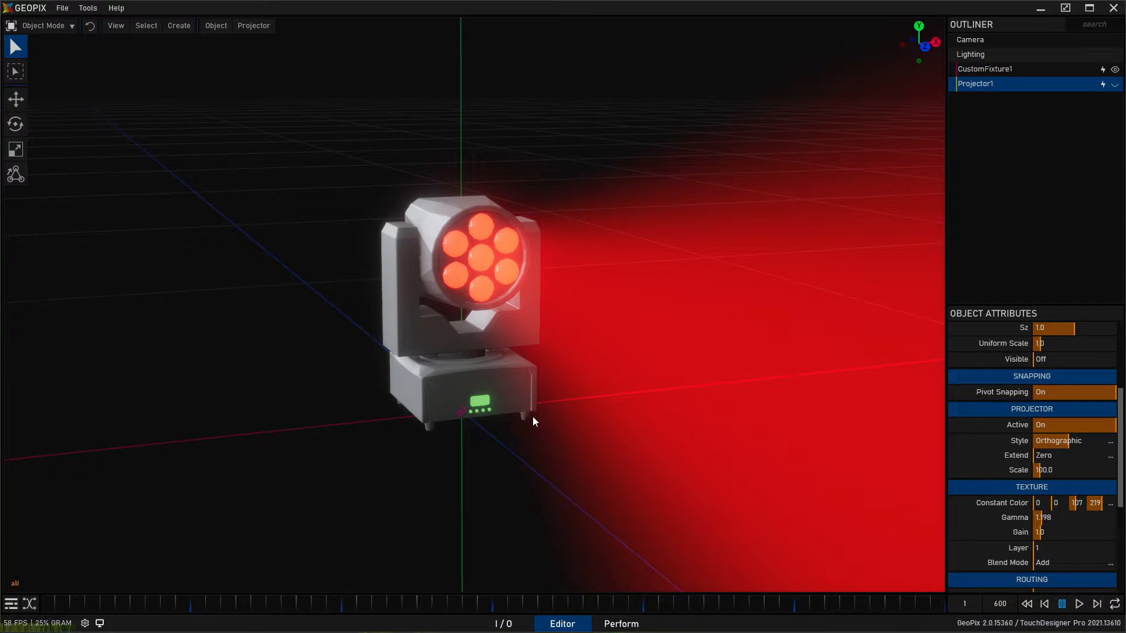
alt+right_drag(577, 434, 580, 336)
alt+drag(581, 341, 538, 358)
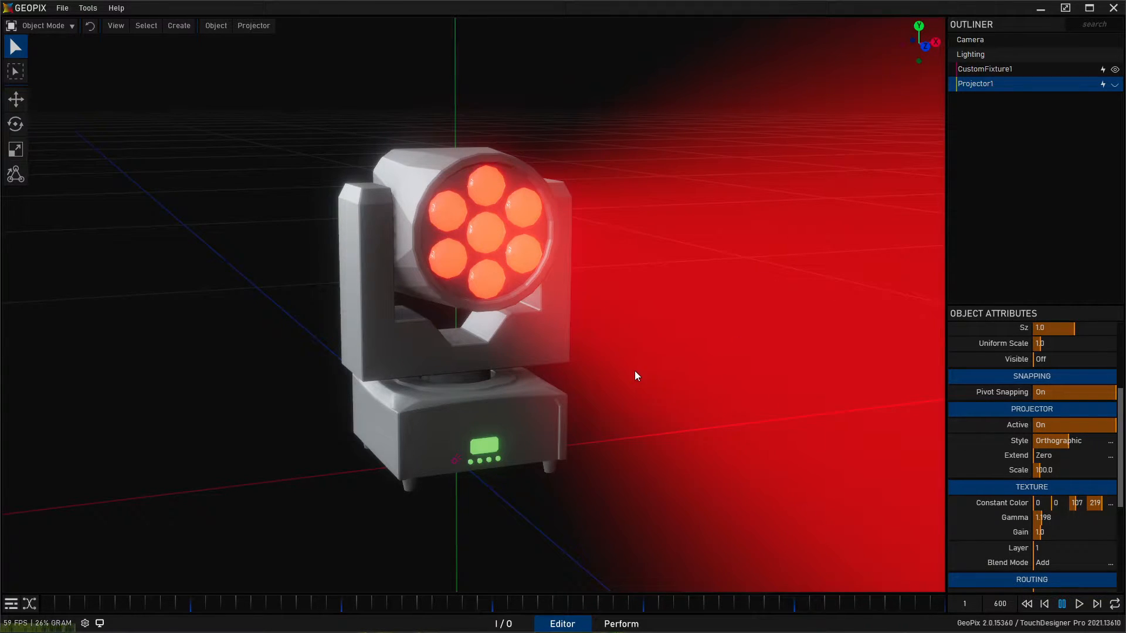
key(alt)
alt+drag(361, 367, 317, 374)
alt+drag(369, 315, 512, 327)
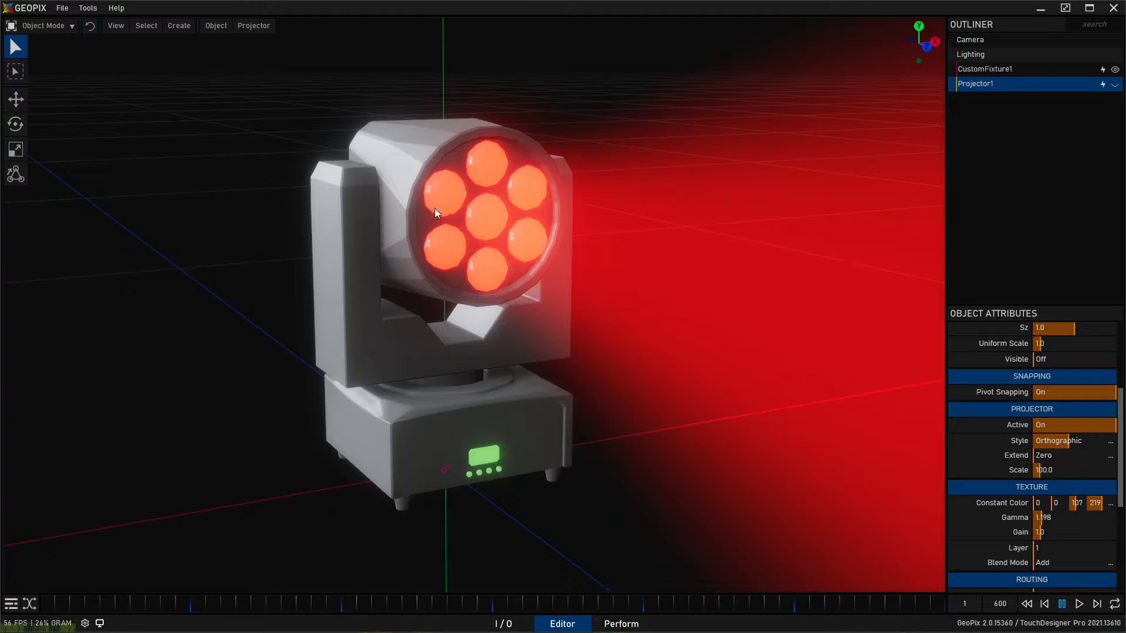
alt+drag(449, 241, 463, 248)
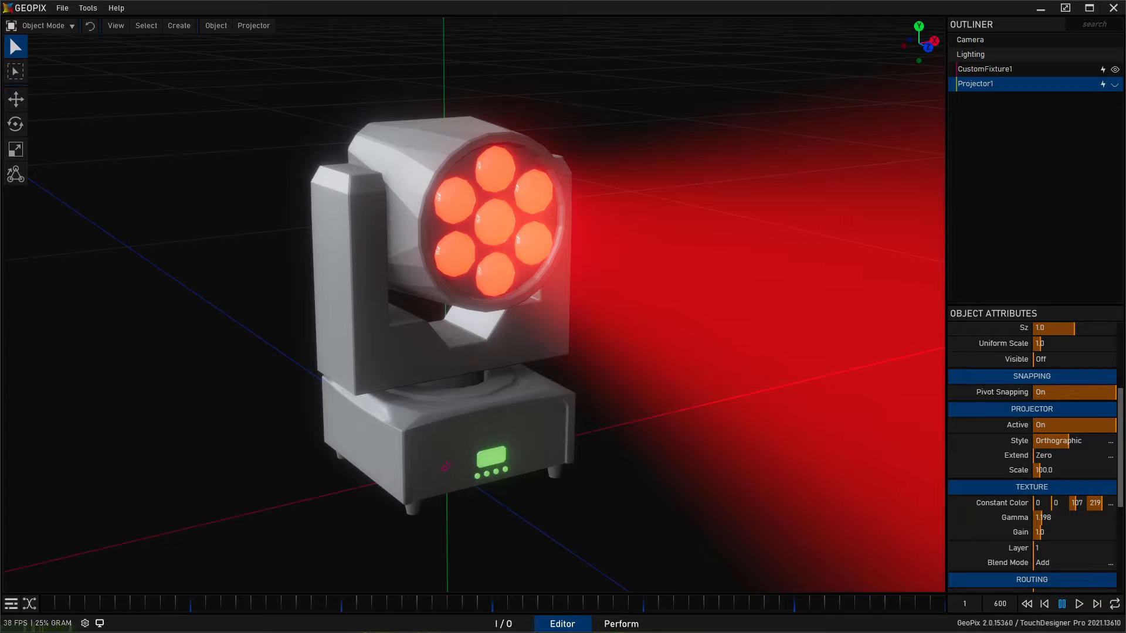
Step: Bring the Custom Fixture Editor window over the viewport and set Projector1's third Constant Color value to 0
drag(573, 631, 568, 72)
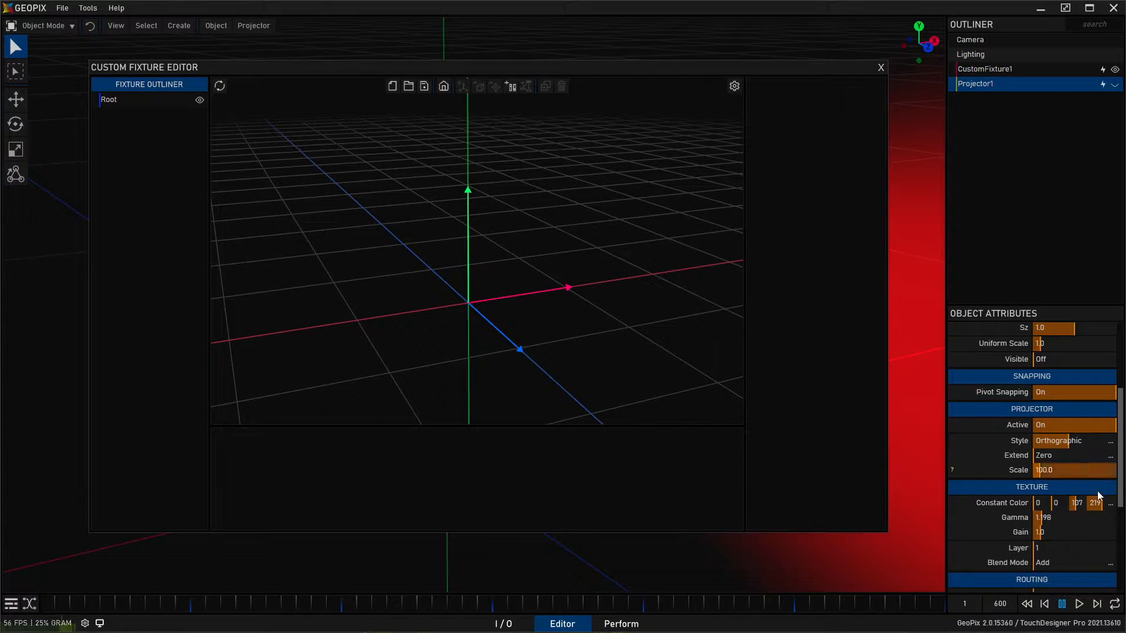
drag(1079, 503, 1039, 509)
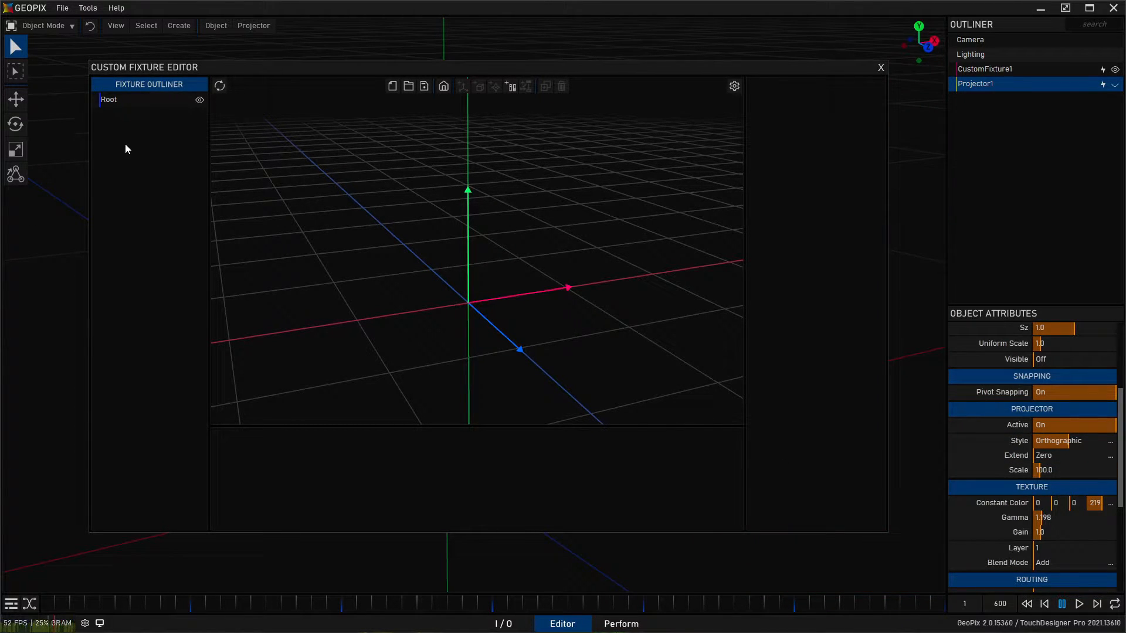
Step: Look up where the Custom Fixture Editor is listed among the tools, keeping its window placed over the viewport
click(86, 7)
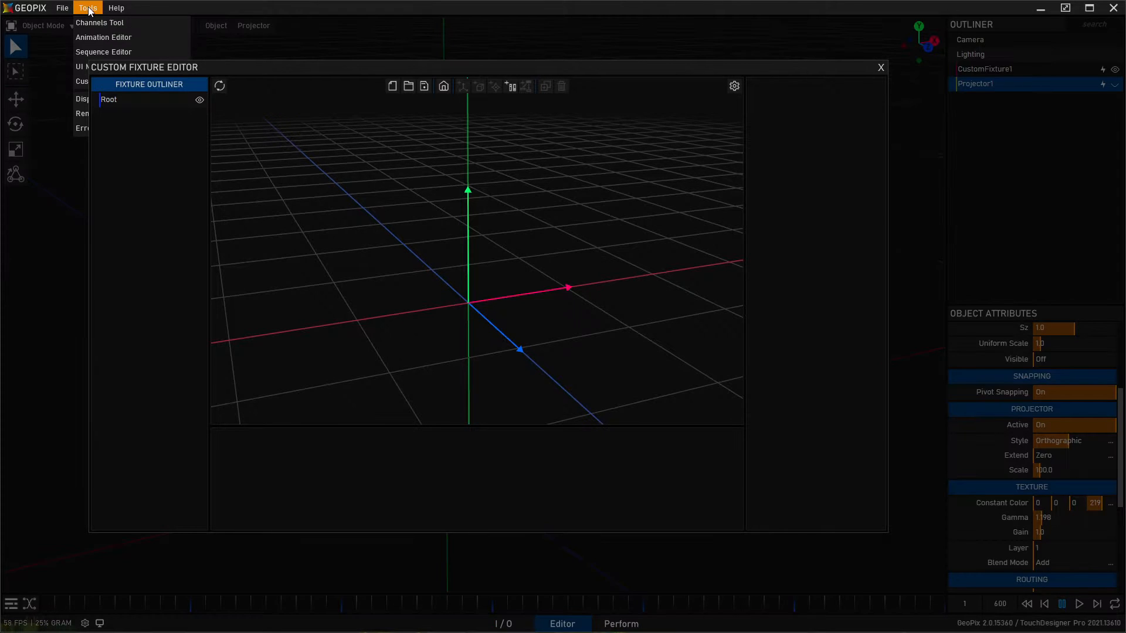
drag(160, 67, 243, 221)
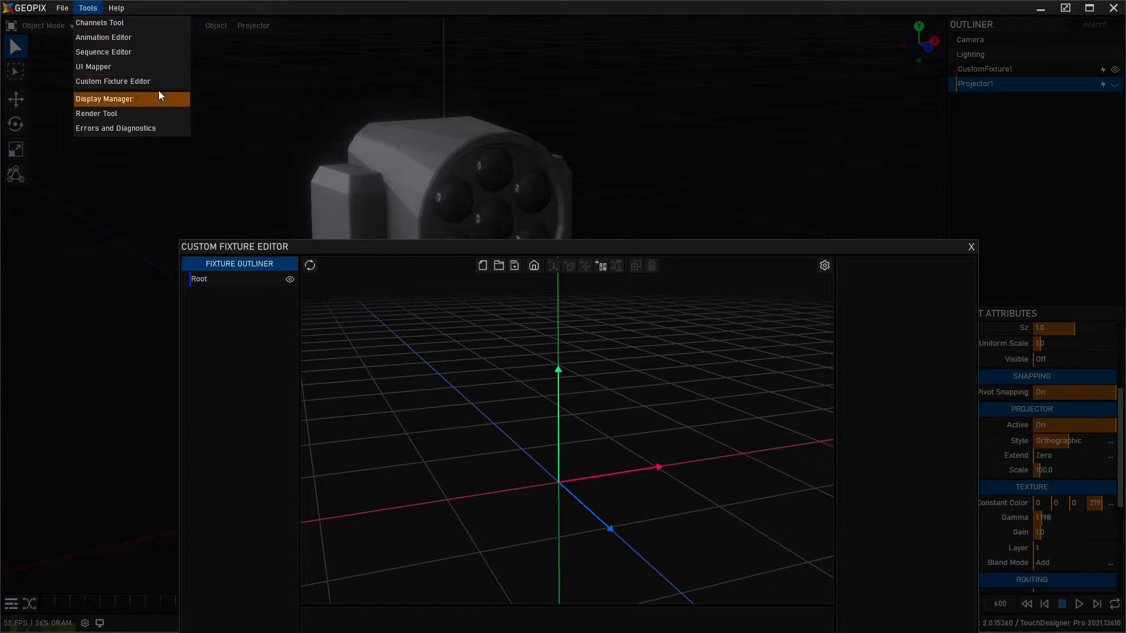
click(84, 9)
drag(516, 246, 447, 73)
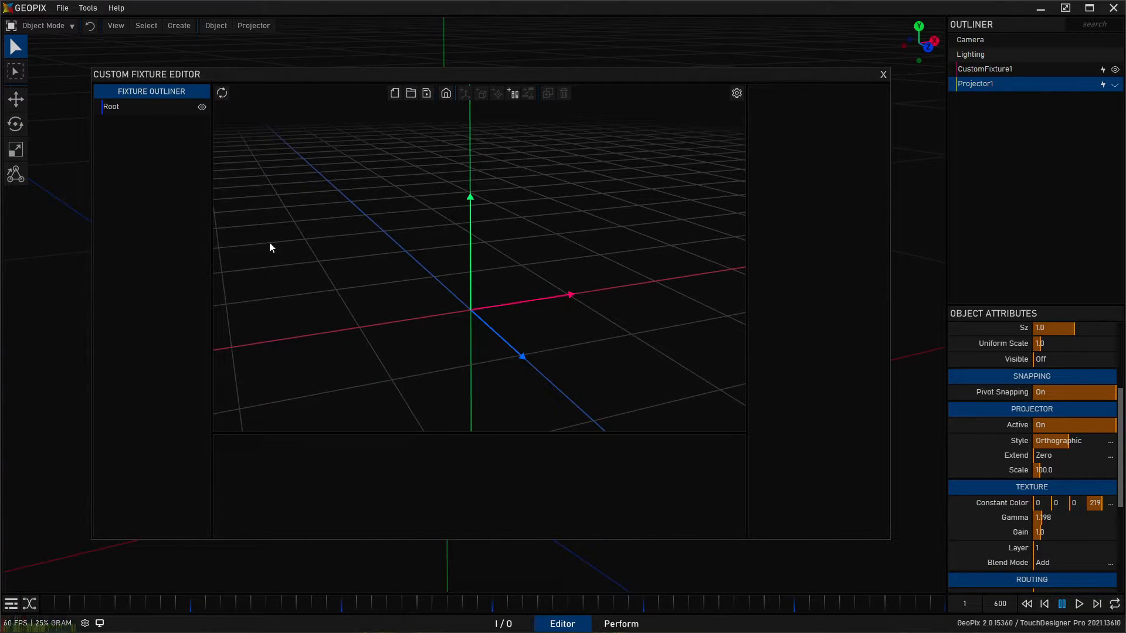
Step: Load the 9Channel_ImaginaryLight.json fixture profile into the Custom Fixture Editor
alt+drag(510, 340, 498, 277)
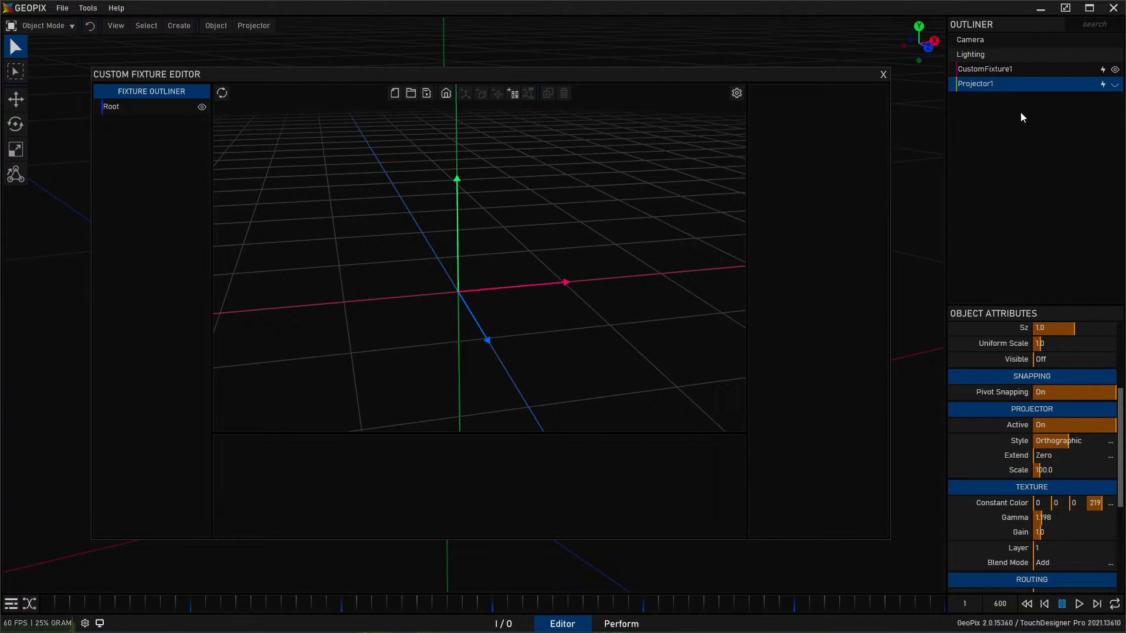
click(410, 94)
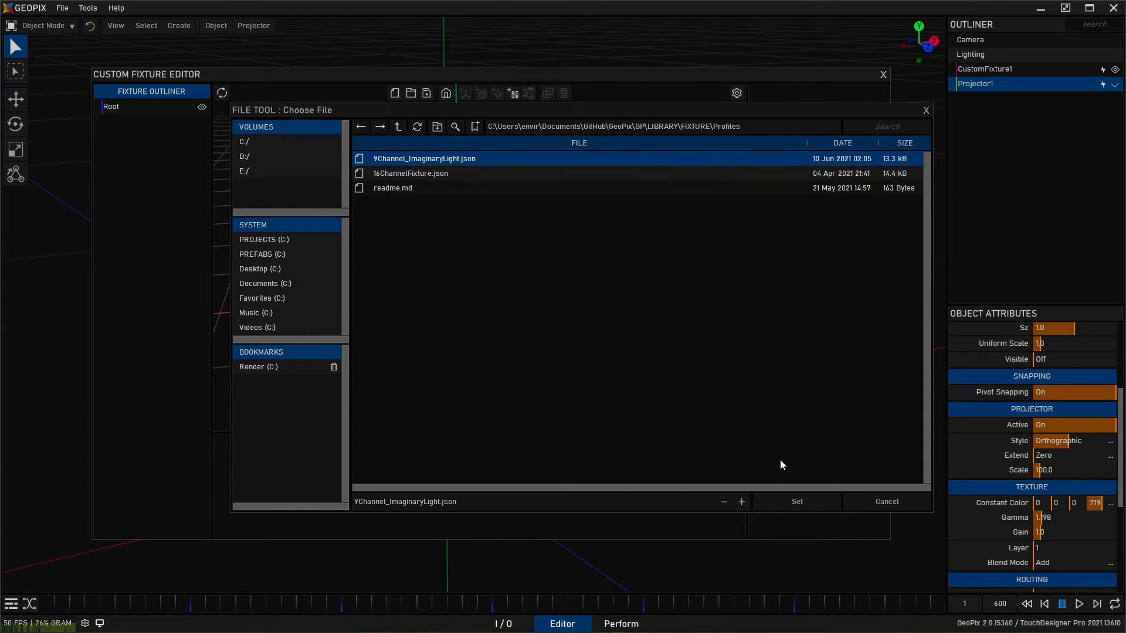
click(809, 502)
alt+drag(485, 193, 530, 225)
alt+right_drag(530, 225, 548, 253)
alt+drag(547, 252, 510, 246)
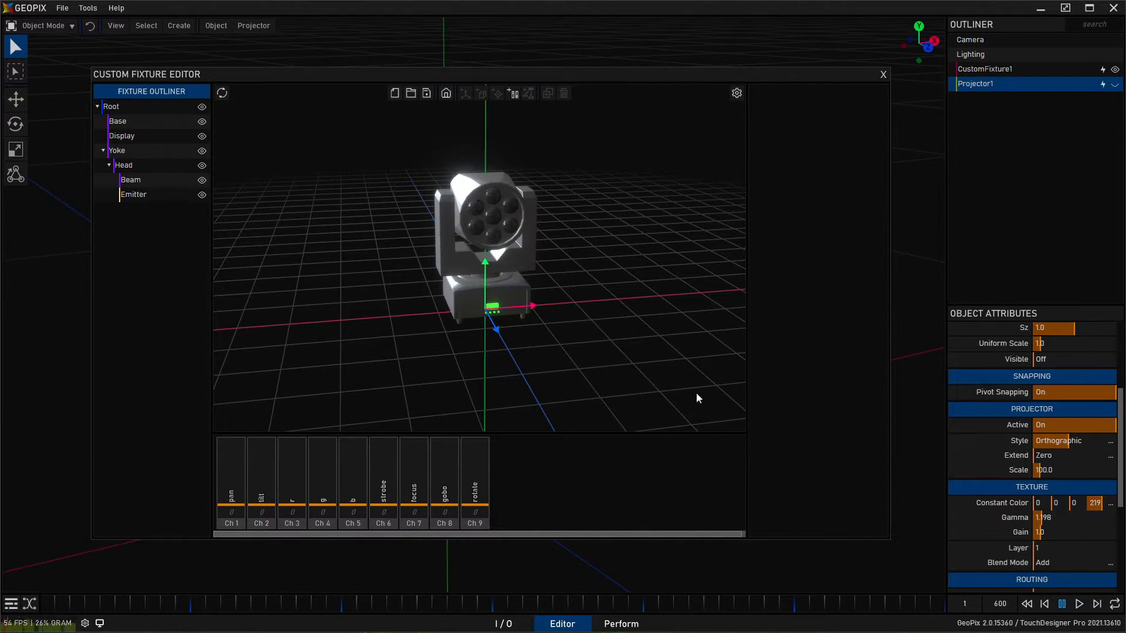
Step: Inspect the attributes of the rotate channel and the Head part, and compare the profile with the scene fixture
click(476, 524)
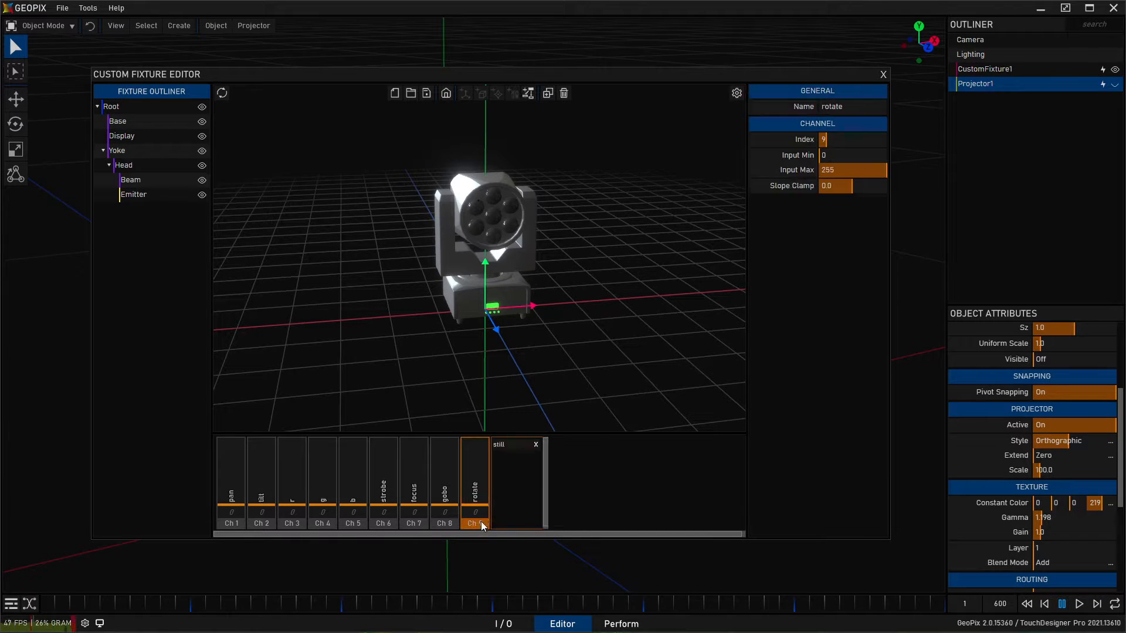
click(137, 165)
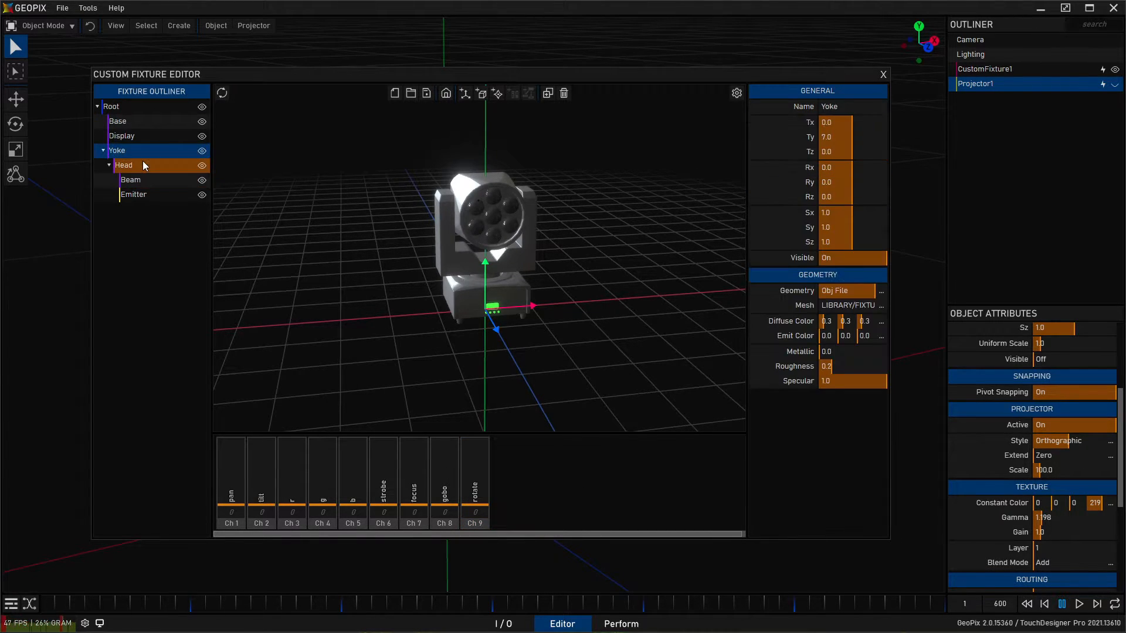
drag(541, 70, 512, 52)
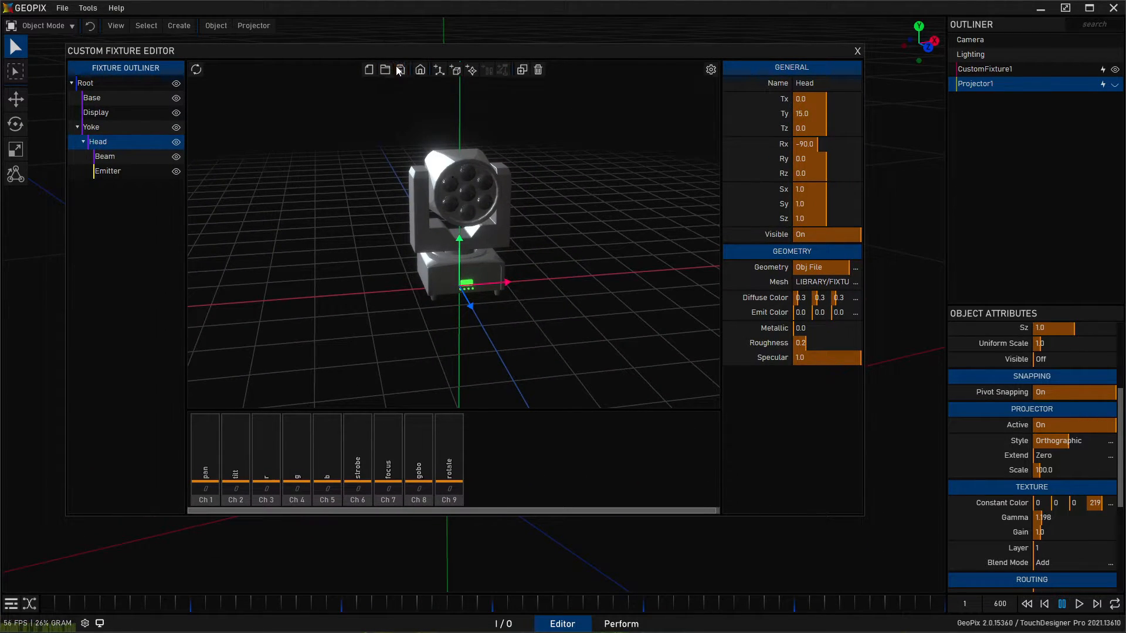
drag(407, 58, 517, 290)
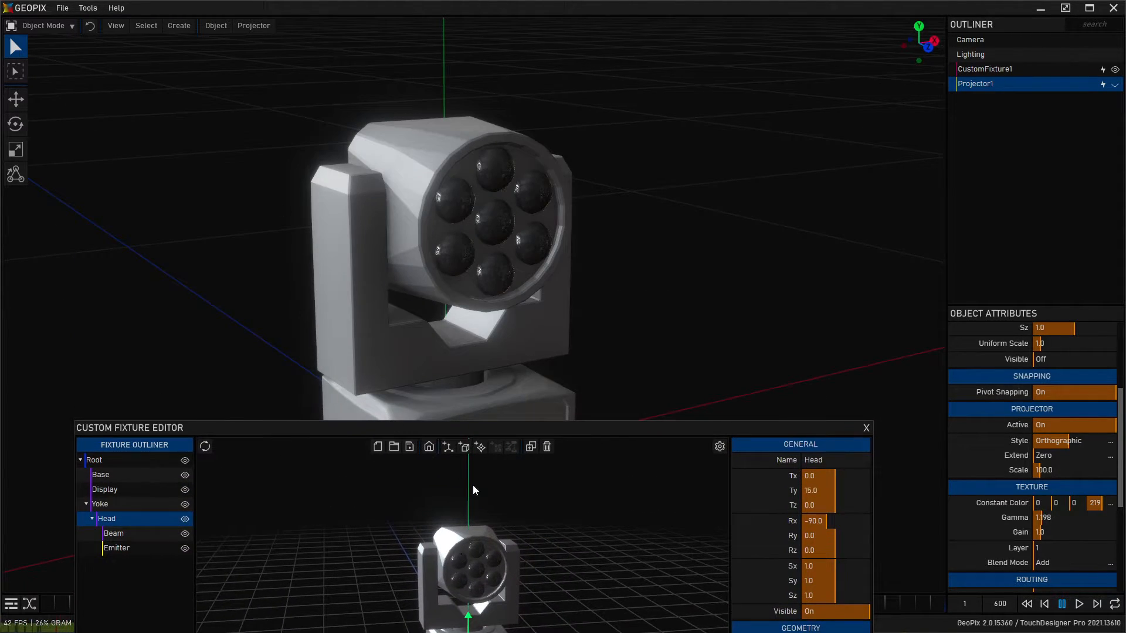
drag(508, 435, 523, 103)
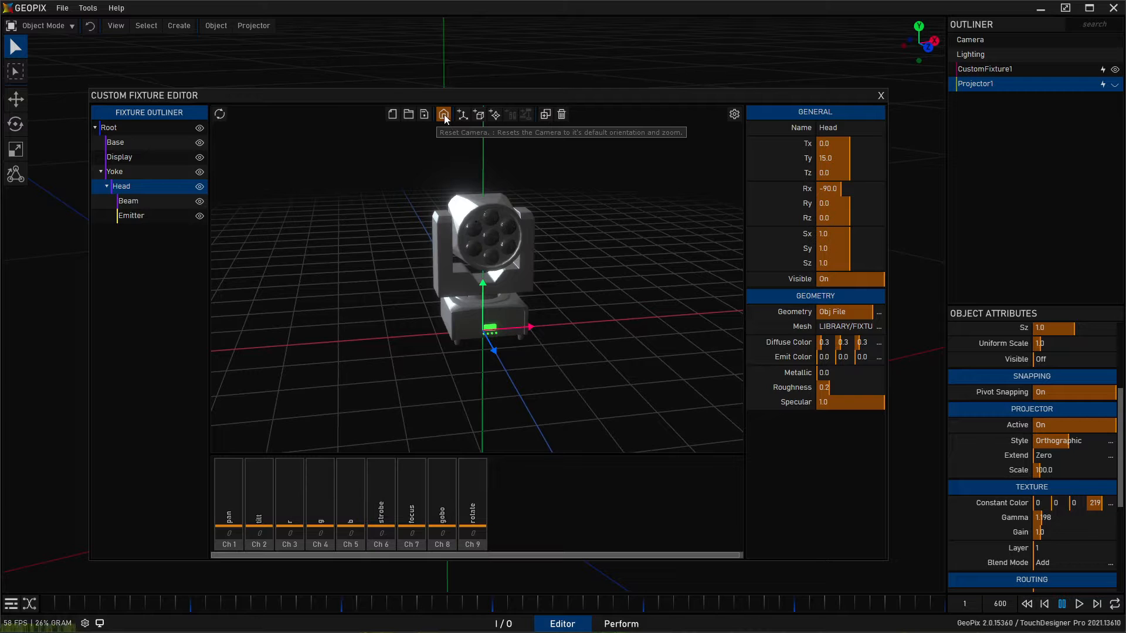
Step: Reset the fixture editor's camera to its default and reframe the loaded moving head
click(444, 119)
alt+right_drag(487, 264, 519, 240)
alt+drag(519, 241, 541, 229)
alt+right_drag(540, 230, 509, 229)
alt+middle_drag(509, 229, 492, 287)
mouse_move(492, 281)
alt+mouse_down()
mouse_move(455, 294)
mouse_move(319, 295)
mouse_move(501, 278)
mouse_move(500, 300)
alt+mouse_up()
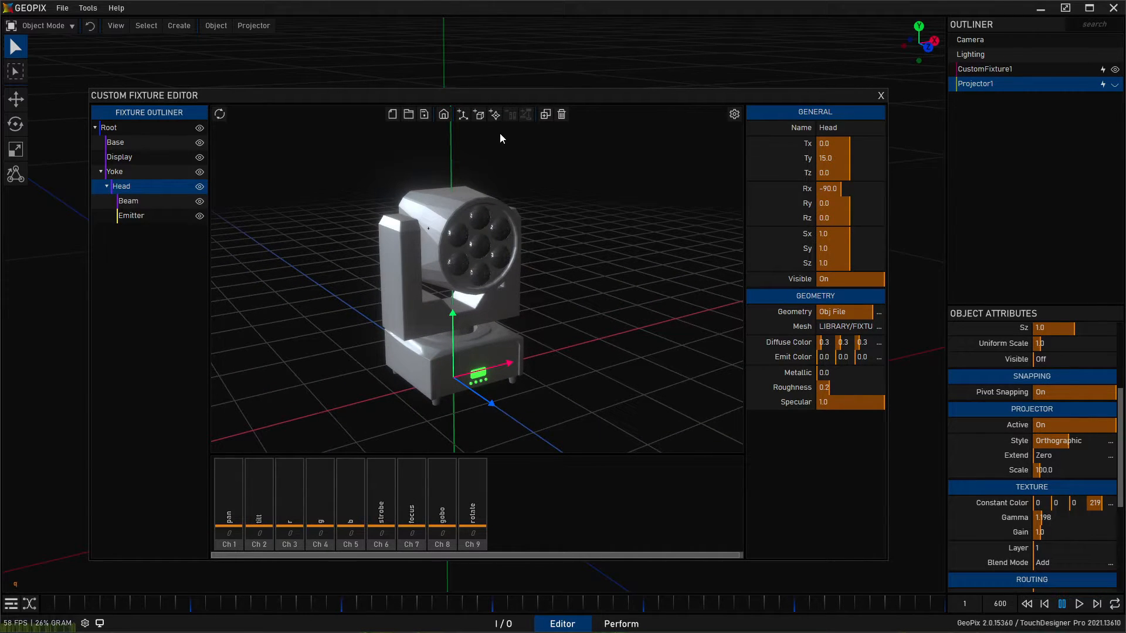
Step: Start a new blank fixture profile in the Custom Fixture Editor
click(392, 116)
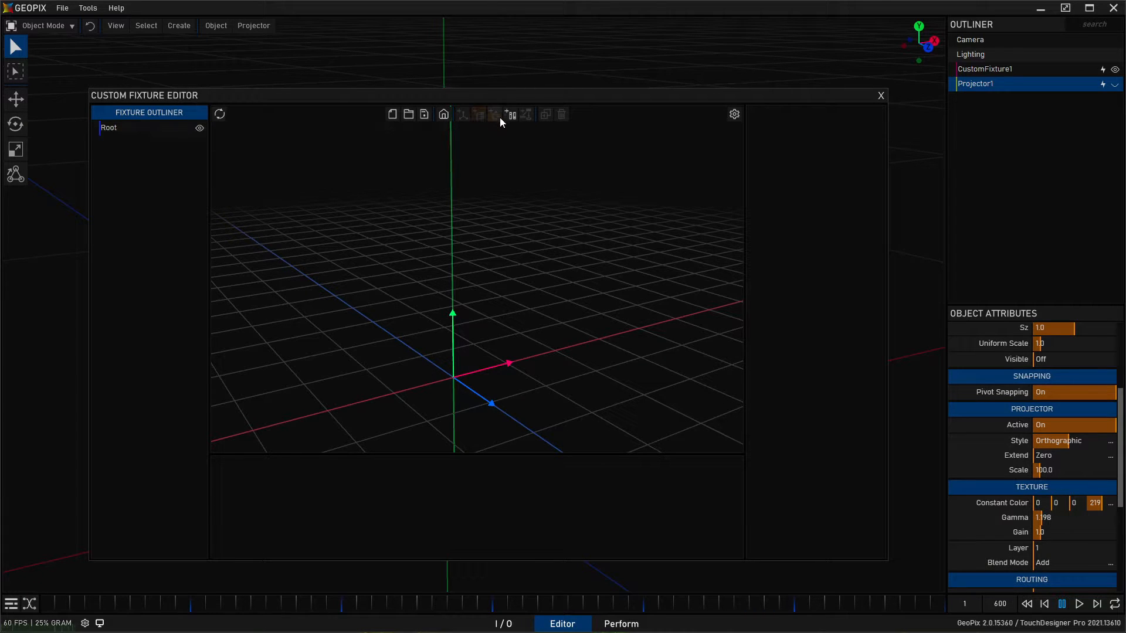
drag(492, 97, 484, 81)
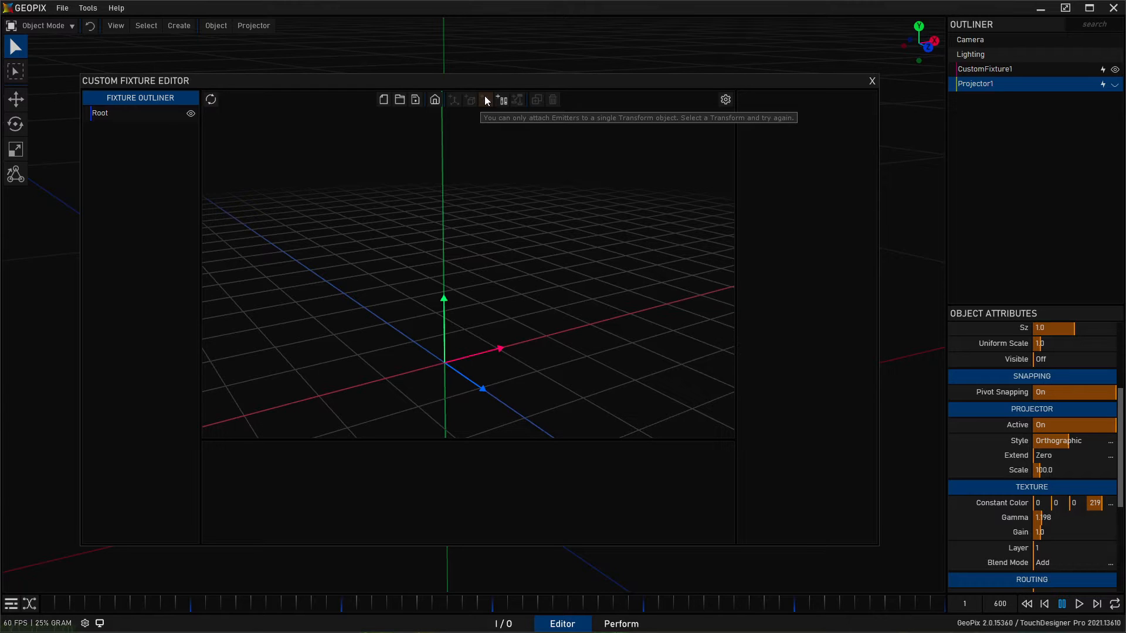
Step: Add a Transform, a Geometry and an Emitter object under Root
click(113, 114)
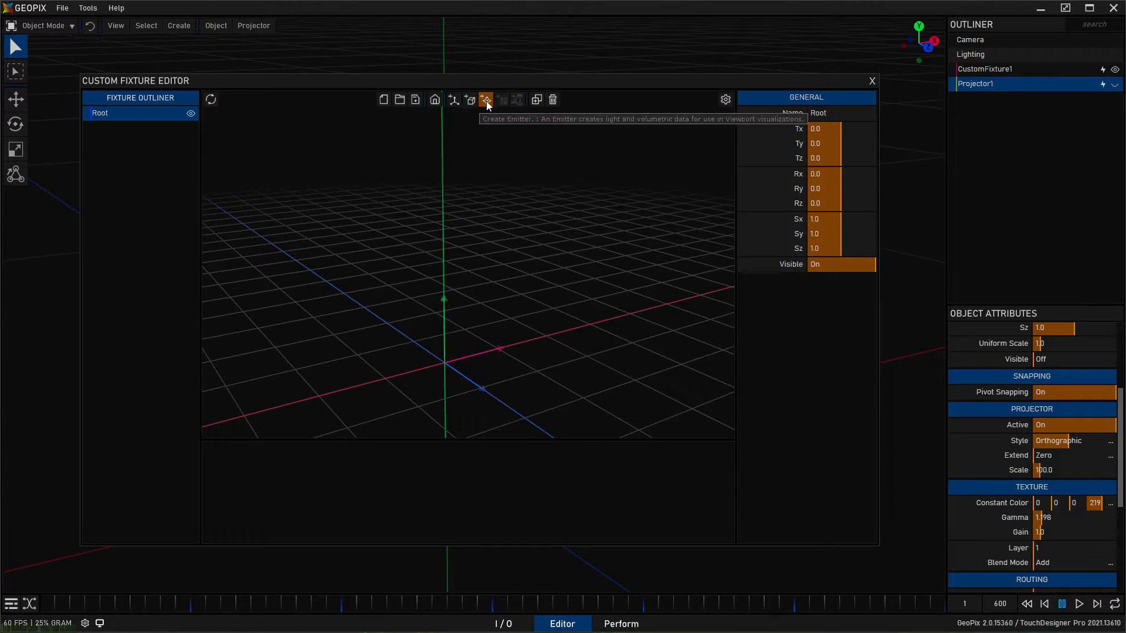
click(452, 100)
click(471, 101)
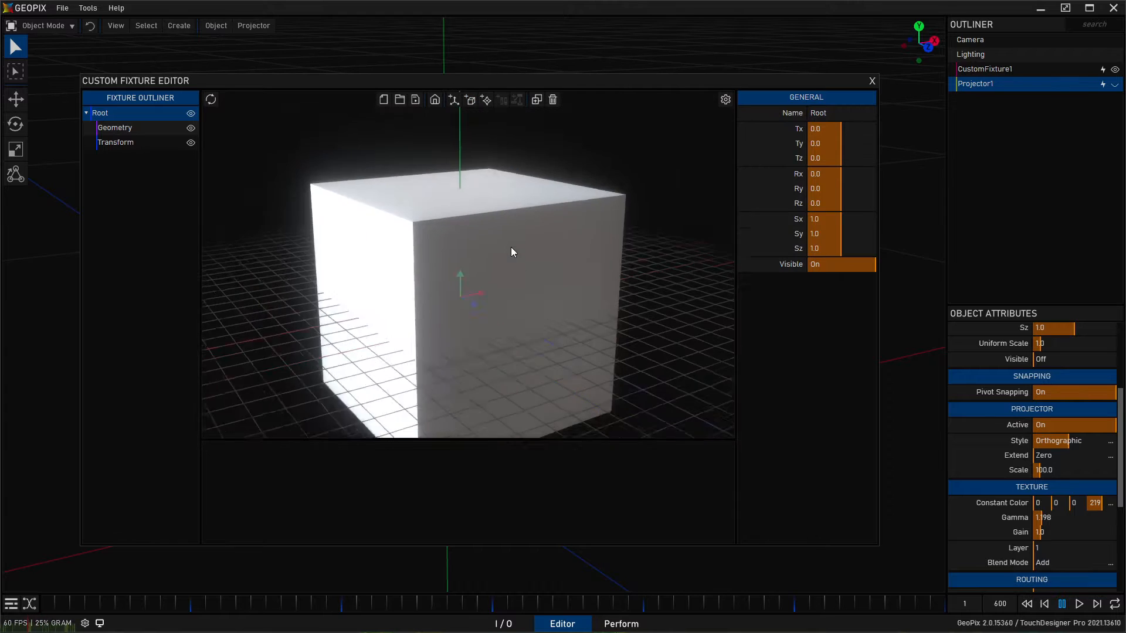
click(486, 101)
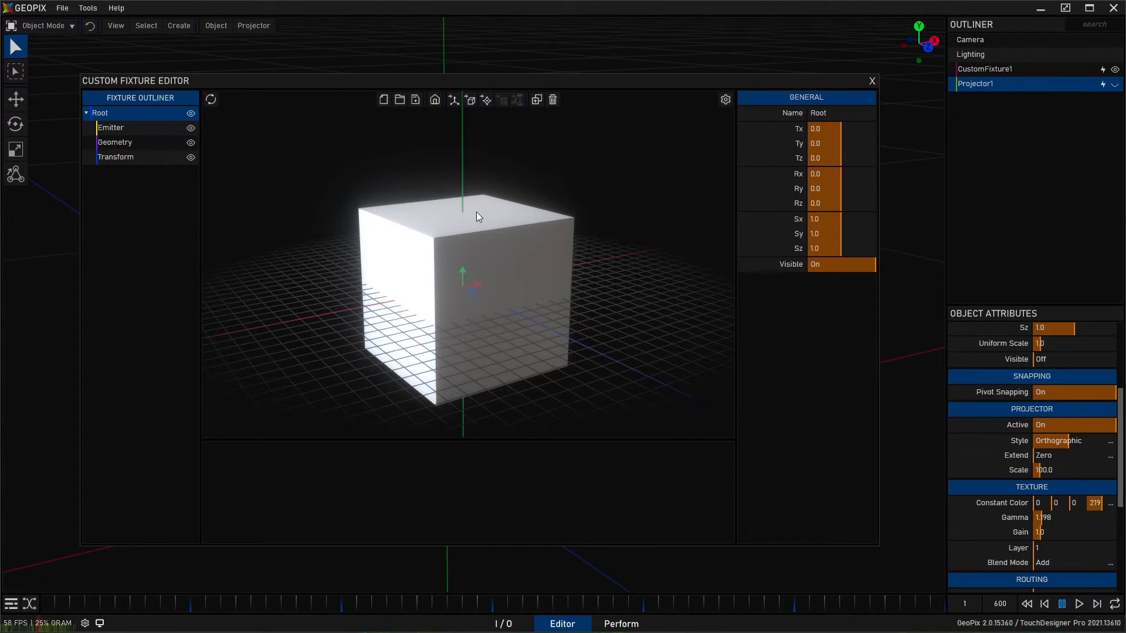
Step: Compare the attributes of the Emitter, Geometry and Transform objects
click(124, 128)
click(132, 143)
click(133, 158)
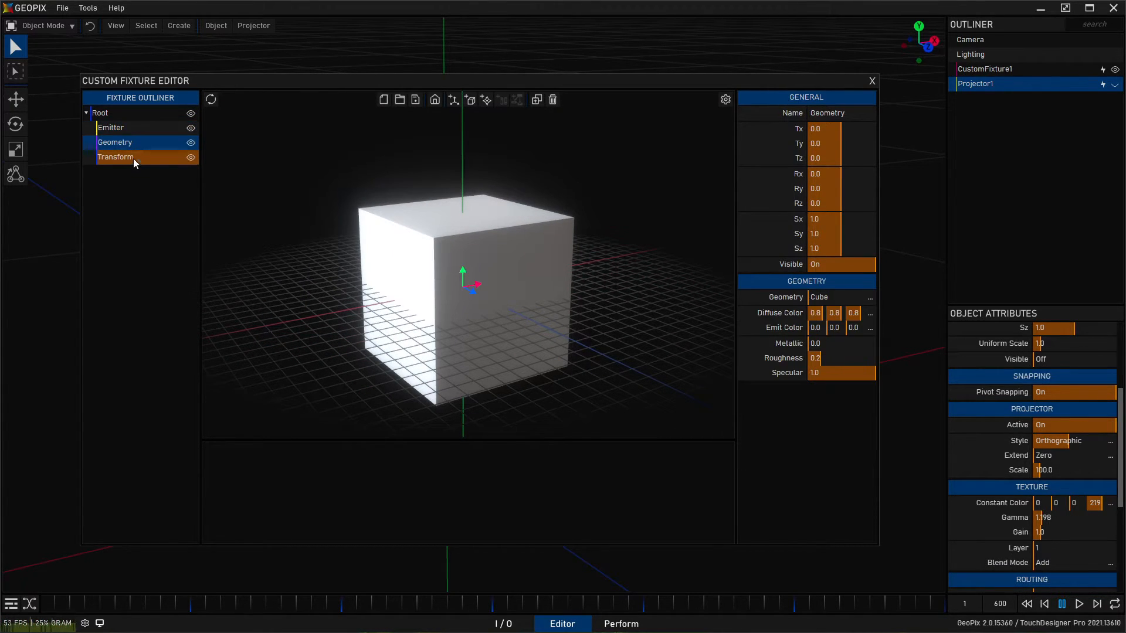
click(143, 127)
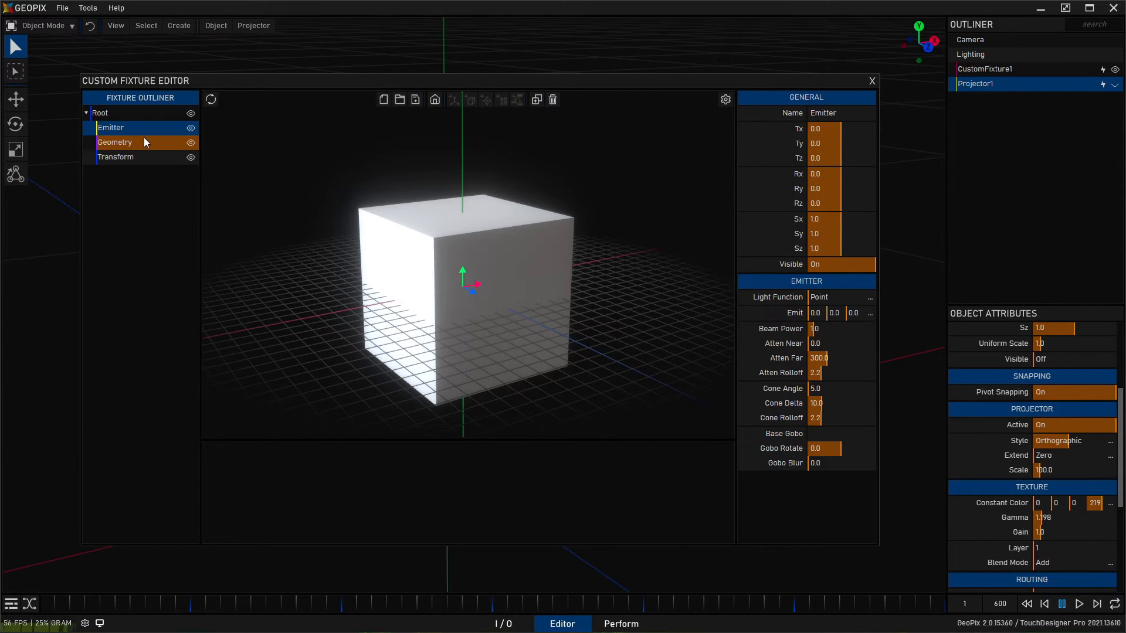
click(143, 139)
click(143, 156)
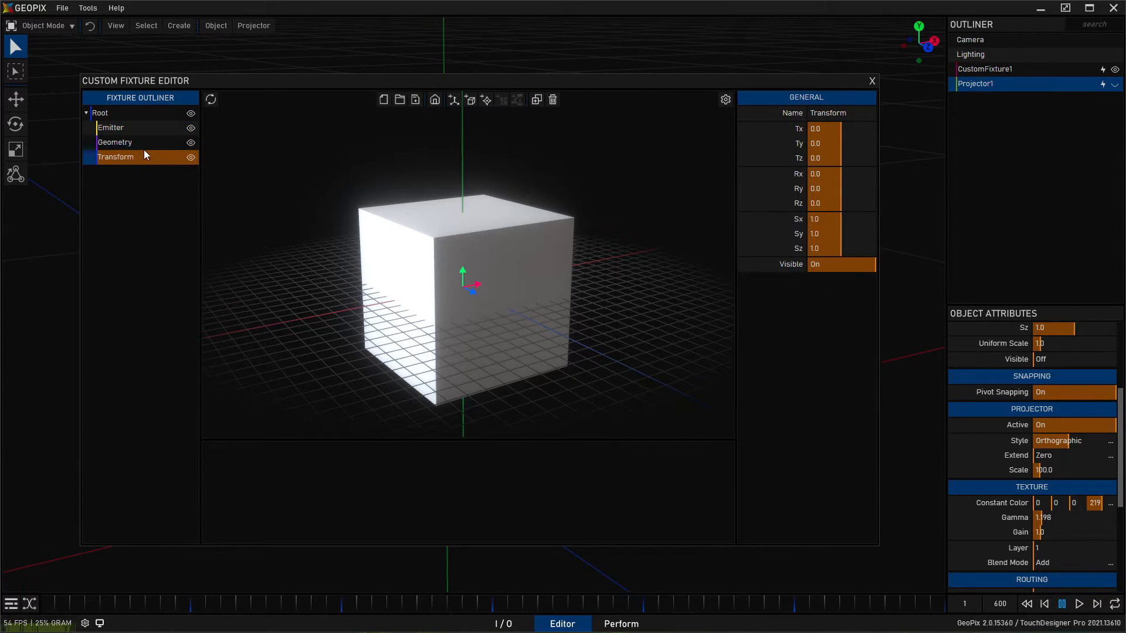
click(143, 129)
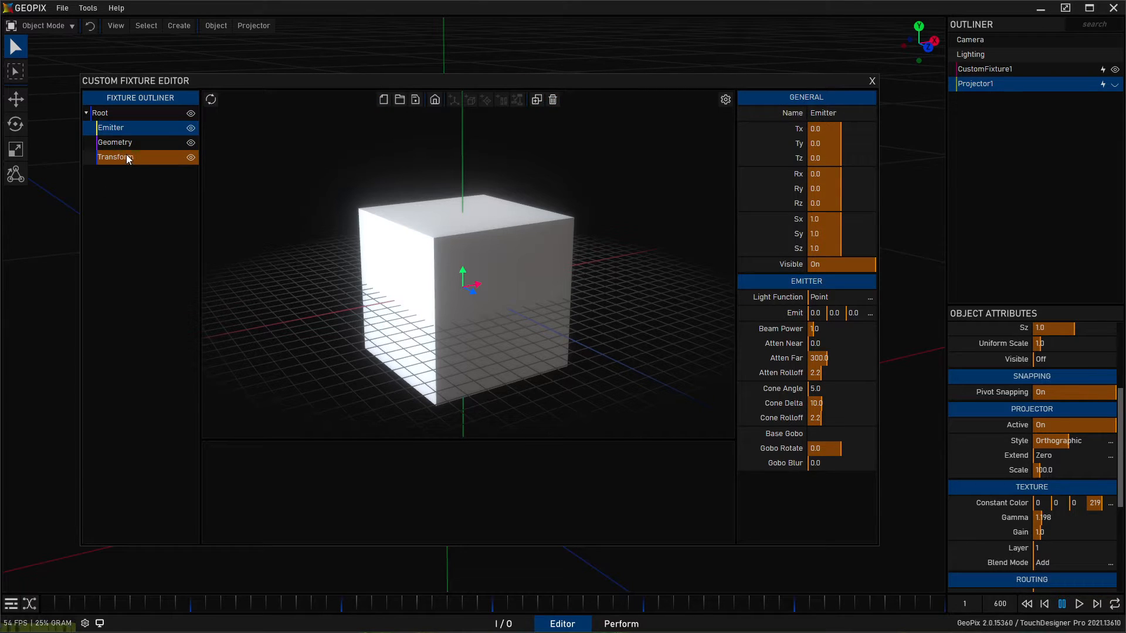
Step: Delete the Emitter, Geometry and Transform objects from under Root
click(553, 100)
click(149, 128)
click(553, 100)
click(113, 128)
click(553, 100)
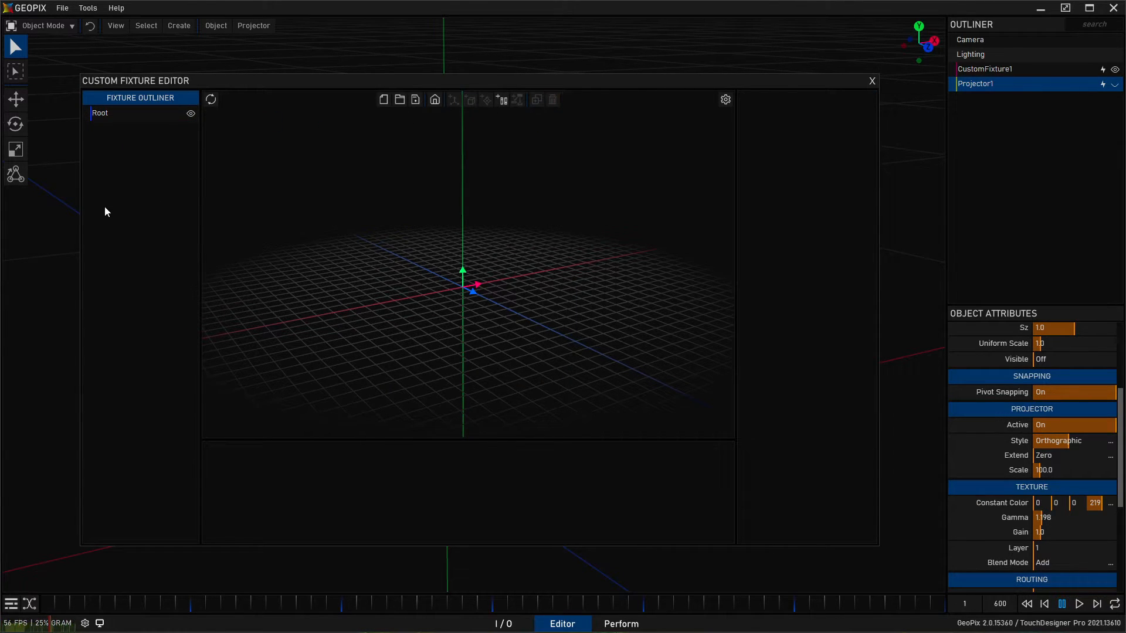
Step: Add four channels to the blank fixture profile
click(501, 100)
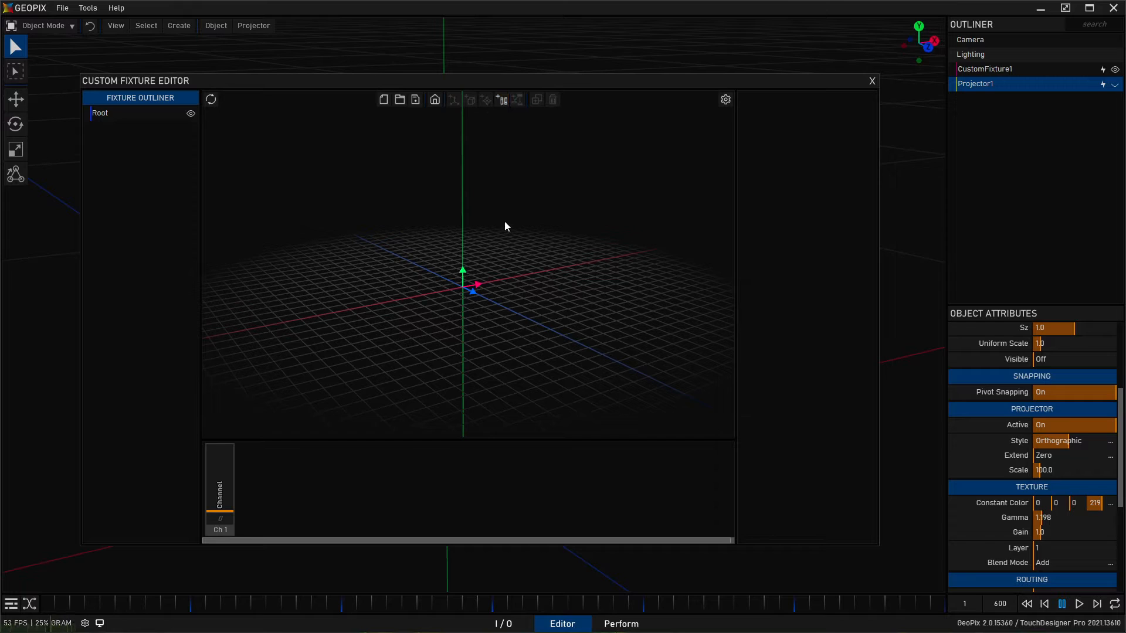
click(504, 100)
click(504, 99)
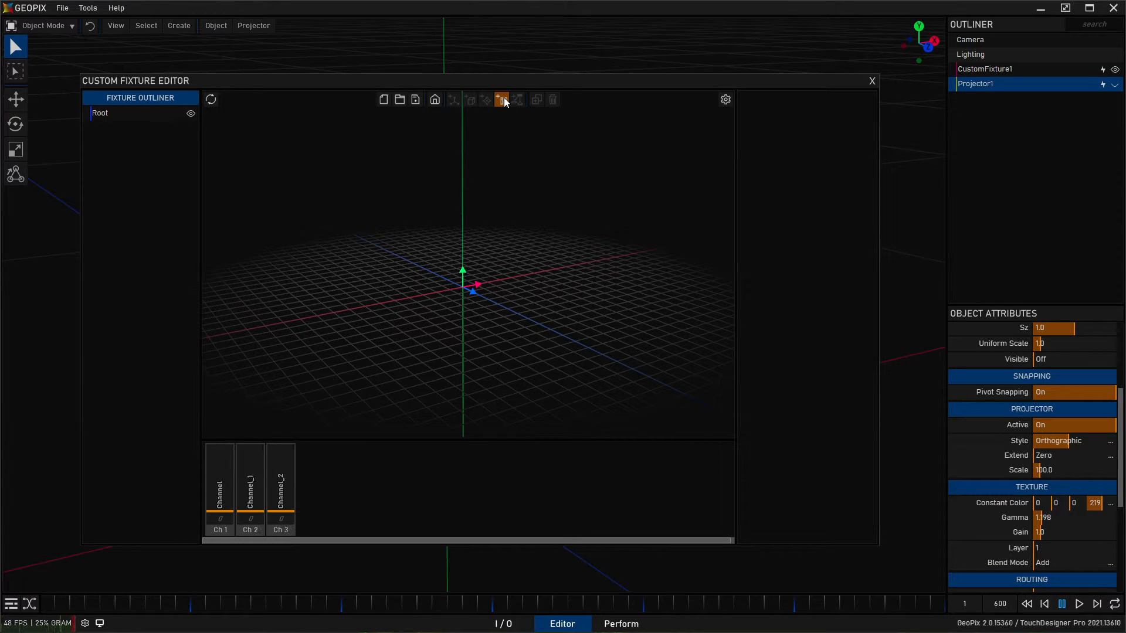
click(504, 100)
Step: Go through the attributes of each of the four channels, ending with channel 1 selected
click(232, 528)
click(249, 526)
click(275, 529)
click(313, 529)
click(288, 528)
click(257, 529)
click(226, 527)
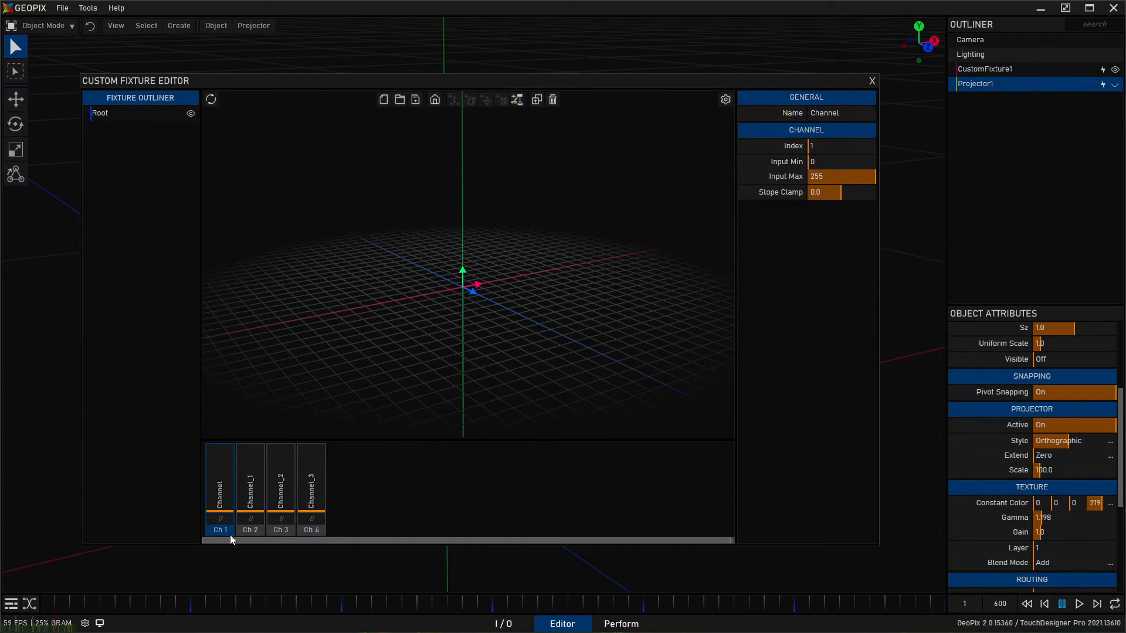
Step: Try out the channel faders with different levels, leaving channel 4 at 189 and channel 3 partly raised
drag(215, 505, 232, 488)
click(217, 519)
click(378, 514)
key(BackSpace)
drag(217, 483, 219, 451)
drag(326, 474, 314, 519)
drag(225, 507, 223, 469)
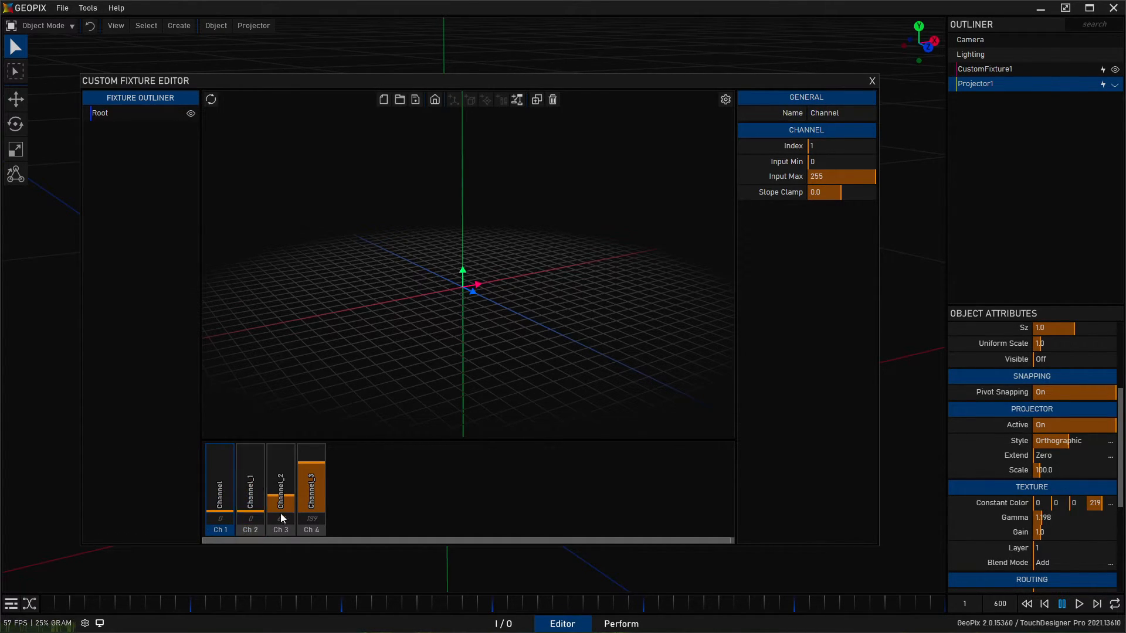
Step: Reset the faders of channels 2 to 4 to 0, enlarge the channel area, and raise channel 1 to 255
drag(292, 509, 297, 528)
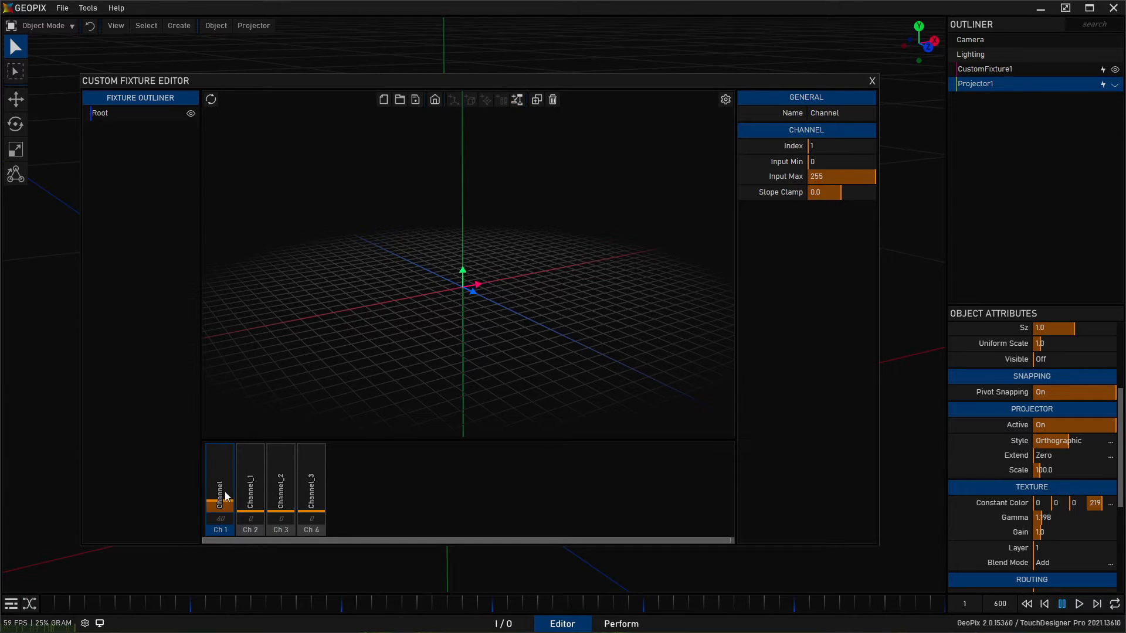
drag(229, 499, 244, 362)
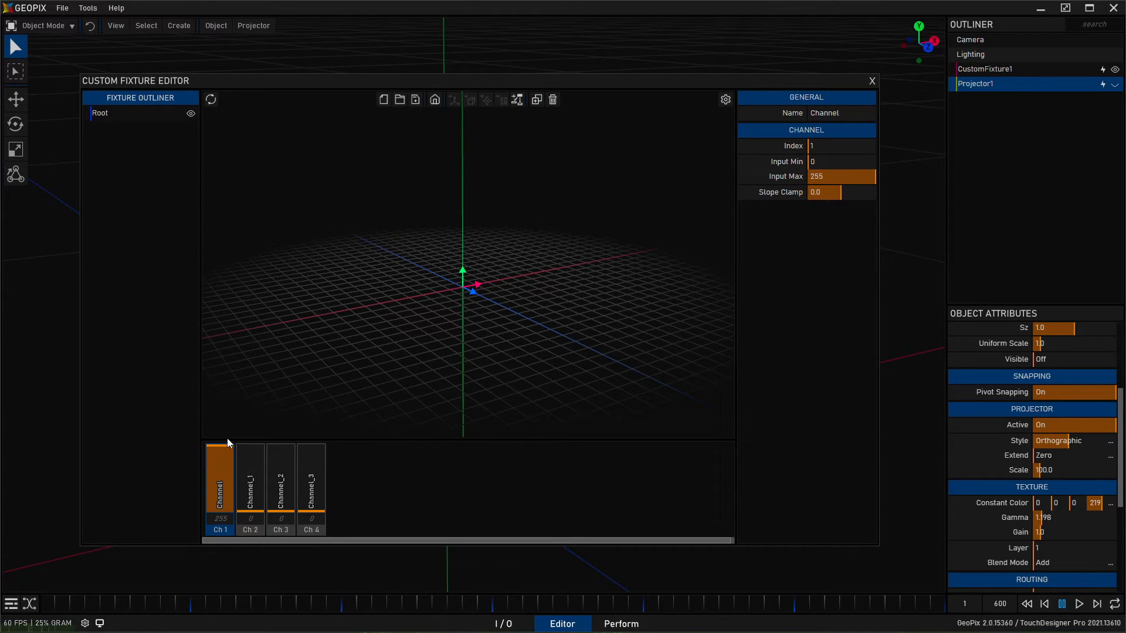
drag(221, 446, 228, 432)
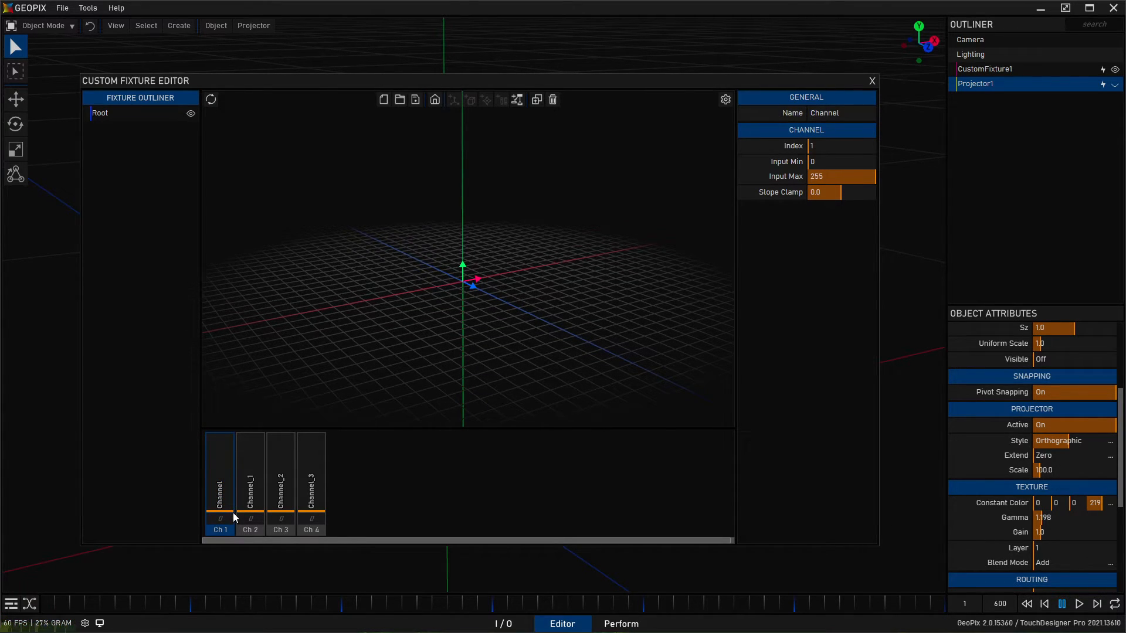
drag(244, 520, 246, 432)
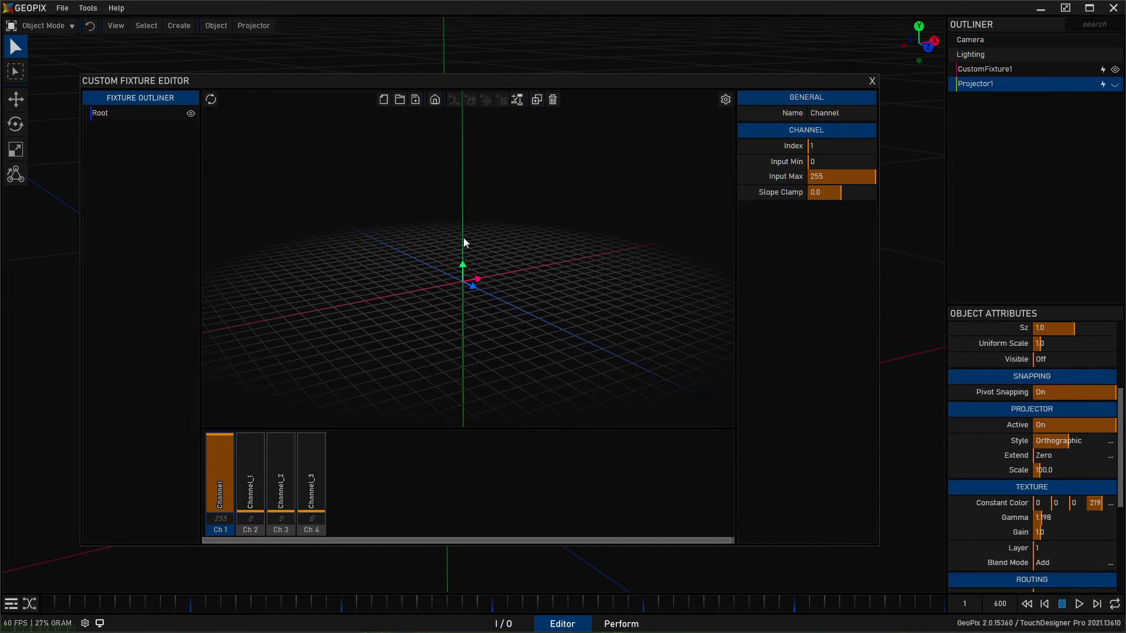
Step: Add a map to channel 1 and display the map's attributes
click(519, 100)
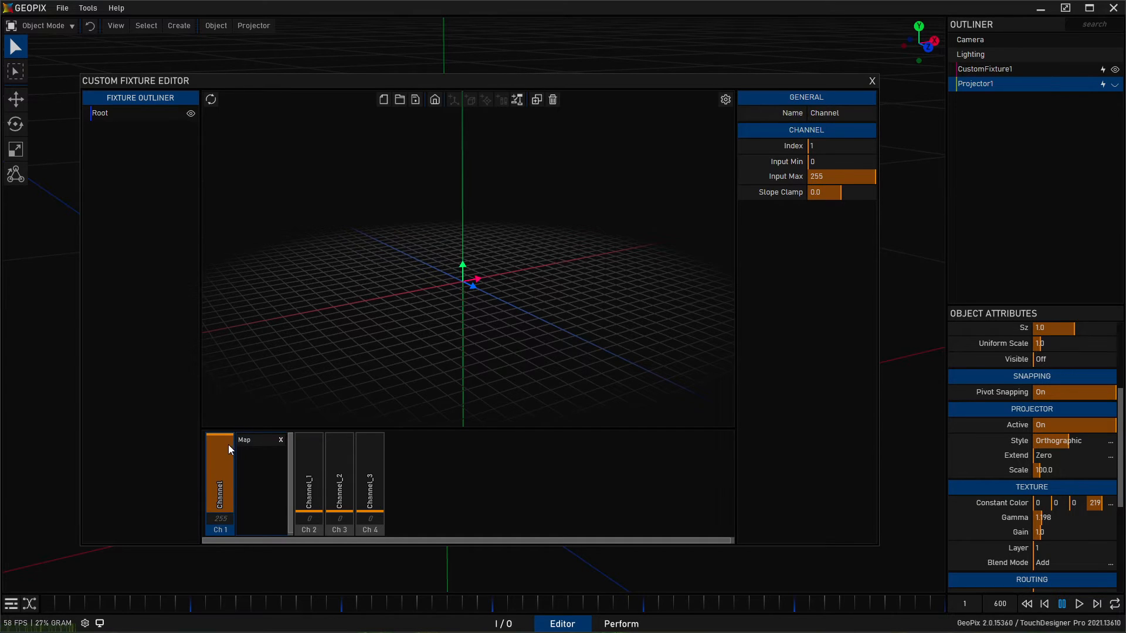
click(226, 529)
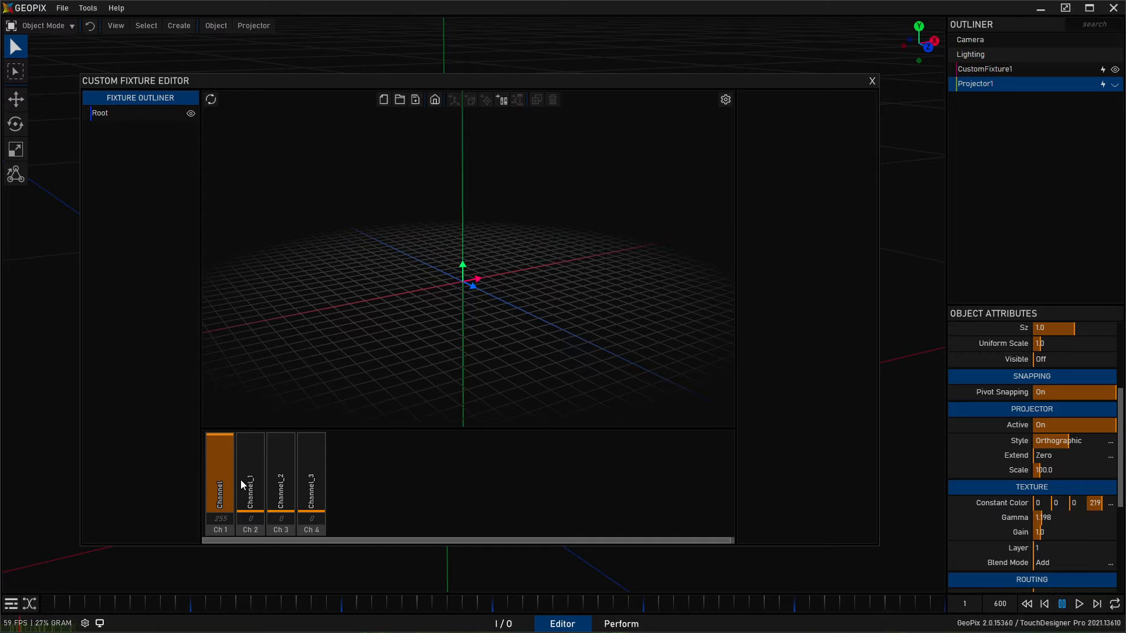
click(224, 530)
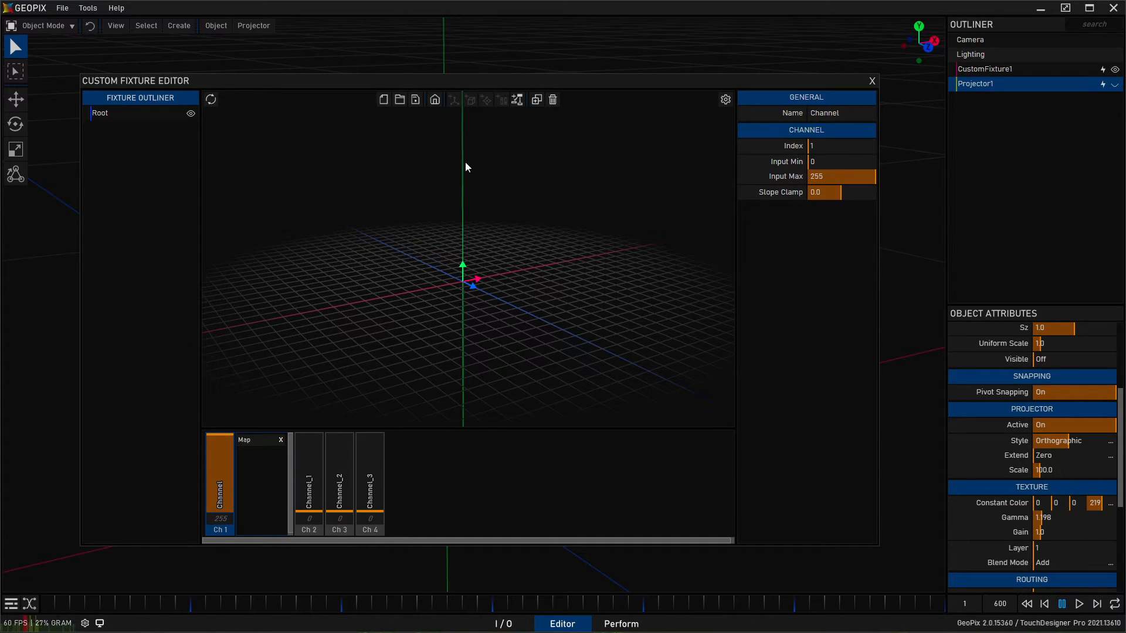
click(266, 441)
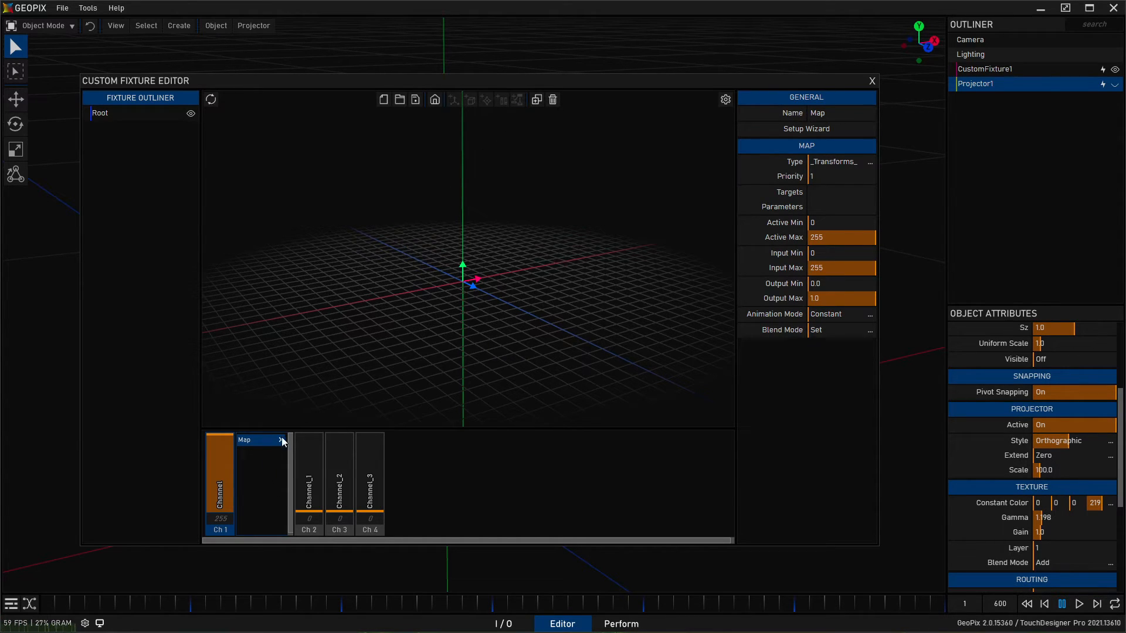
Step: Add four more maps to channel 1
click(210, 530)
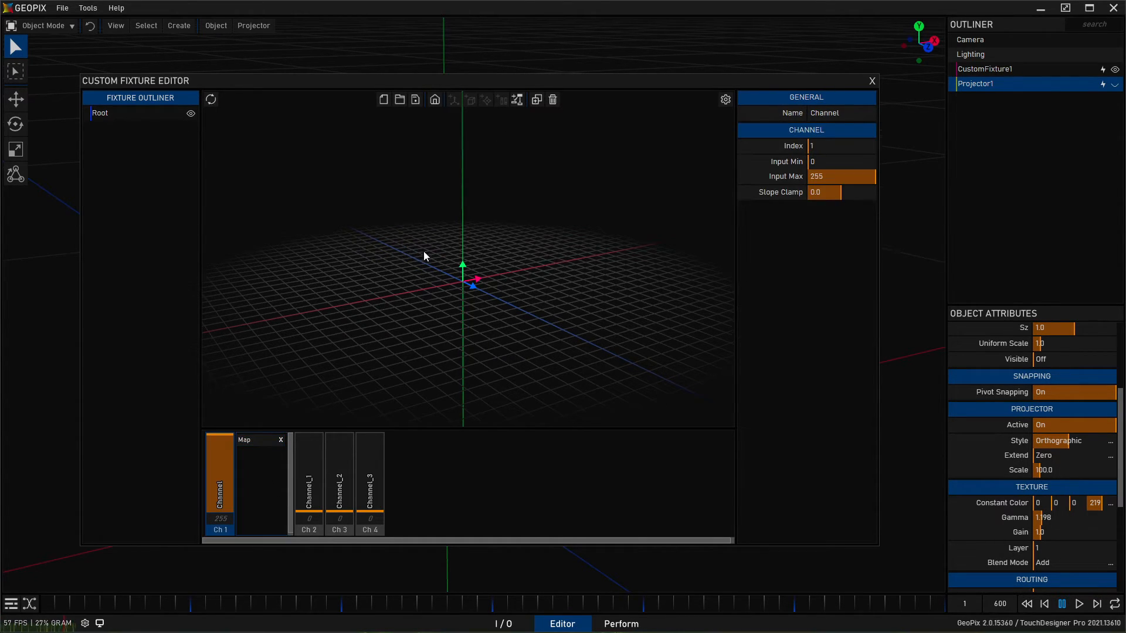
click(521, 100)
click(521, 100)
click(521, 100)
click(521, 100)
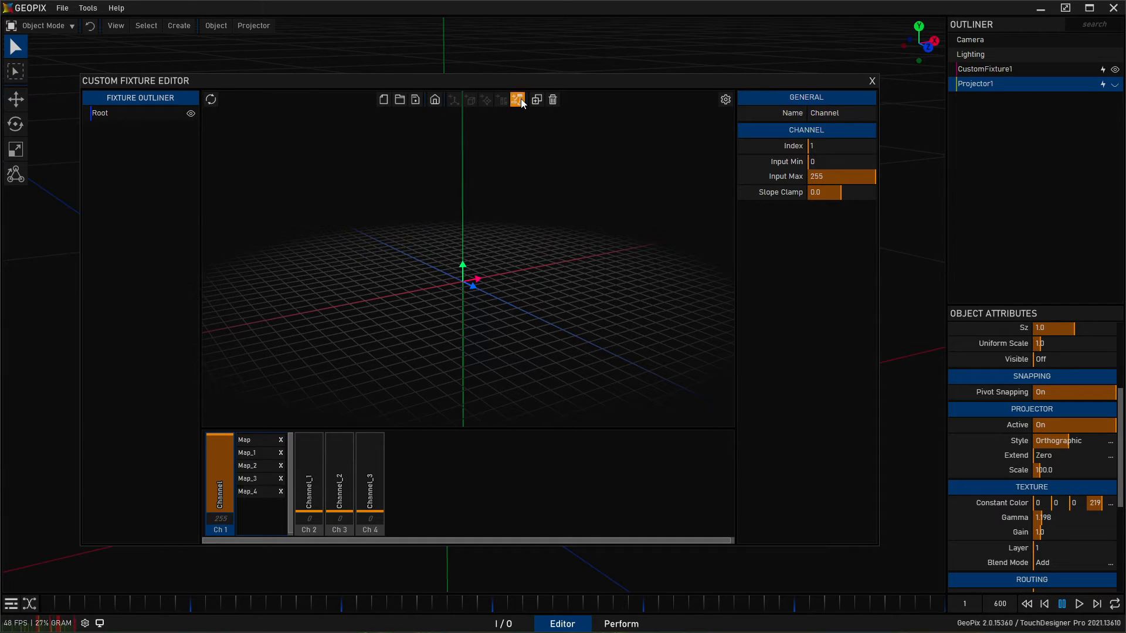
Step: Go through the attributes of individual maps on channel 1
click(267, 441)
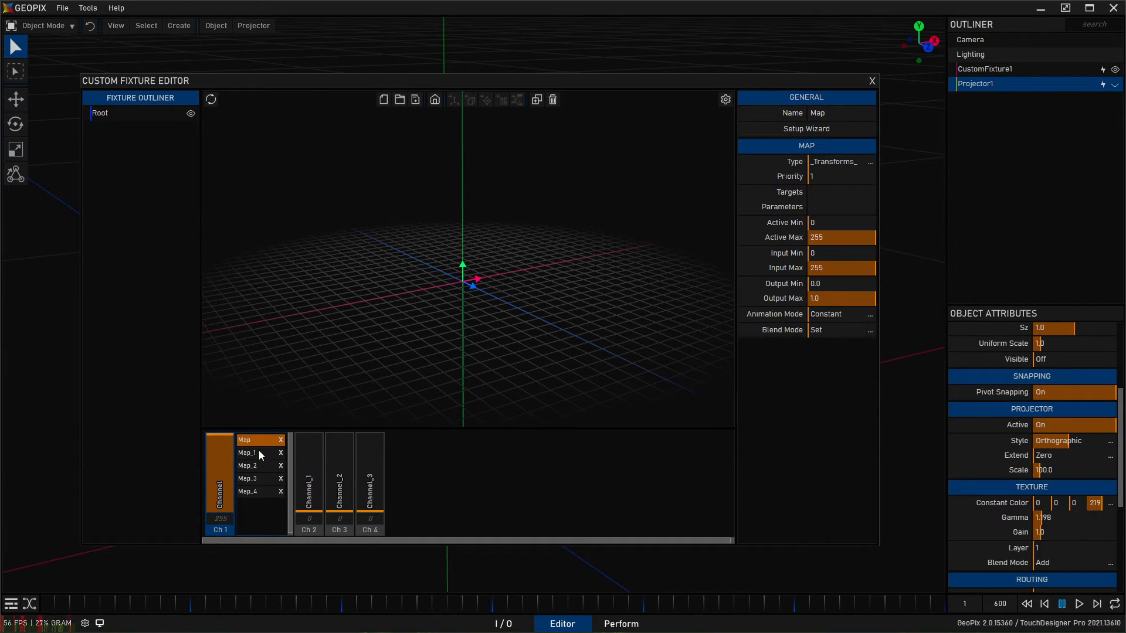
click(271, 490)
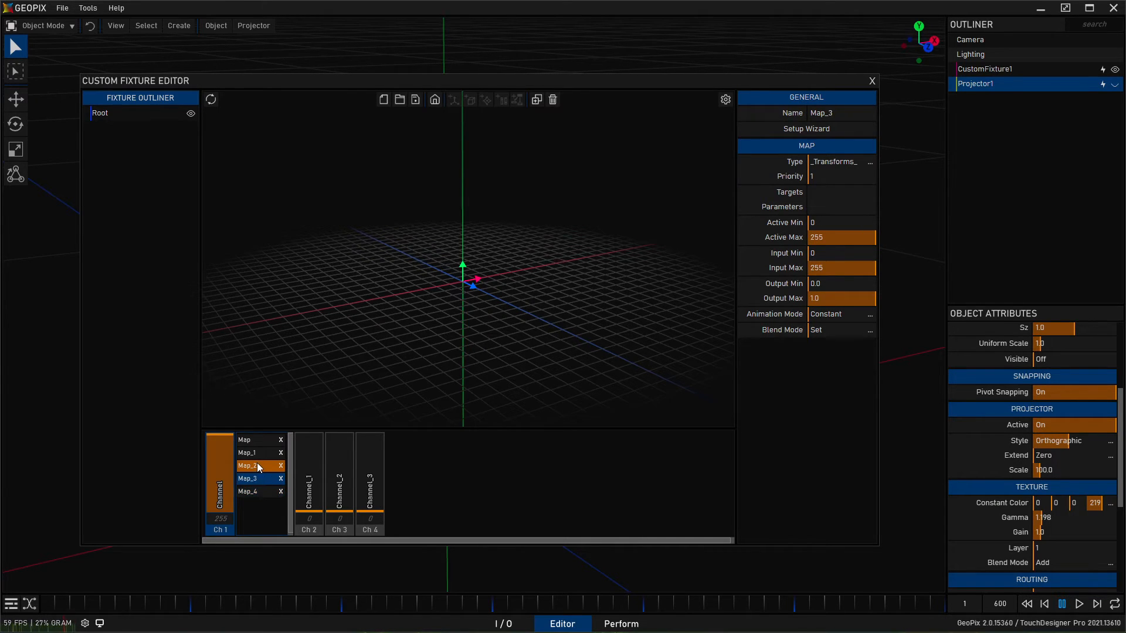
click(259, 452)
Step: Delete all five maps from channel 1
click(279, 491)
click(281, 466)
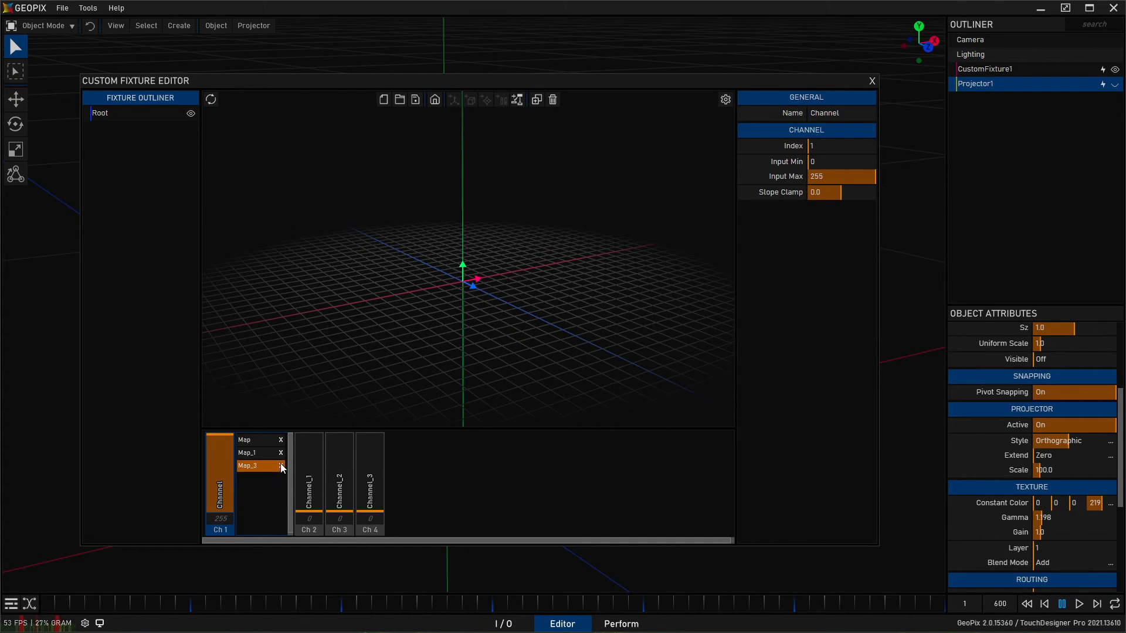
click(280, 466)
click(281, 452)
click(281, 440)
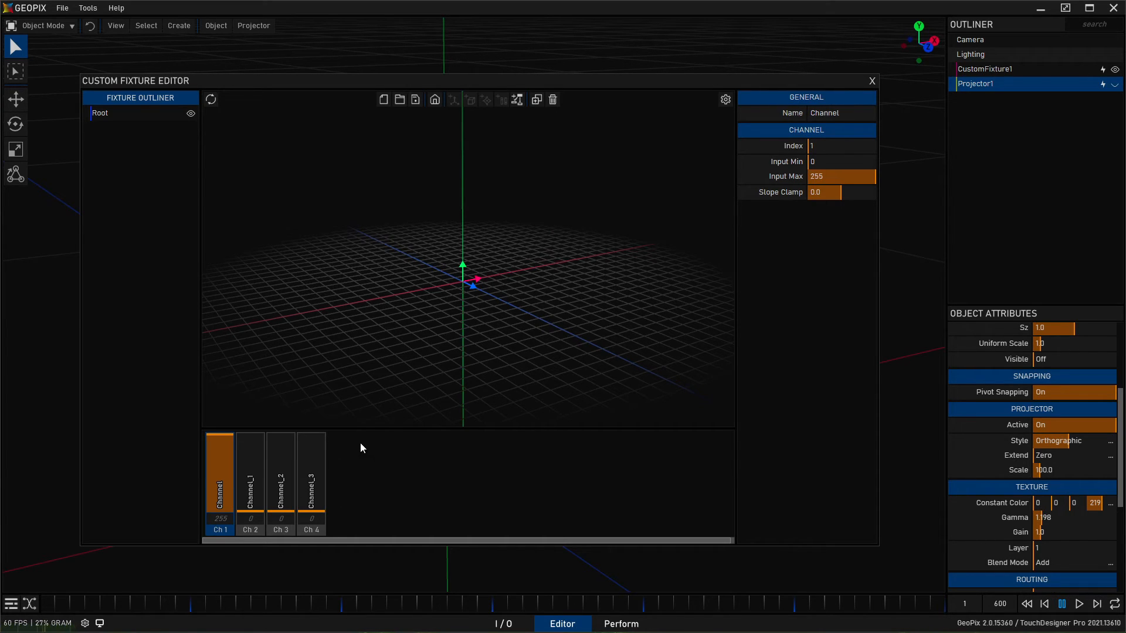
drag(501, 82, 496, 77)
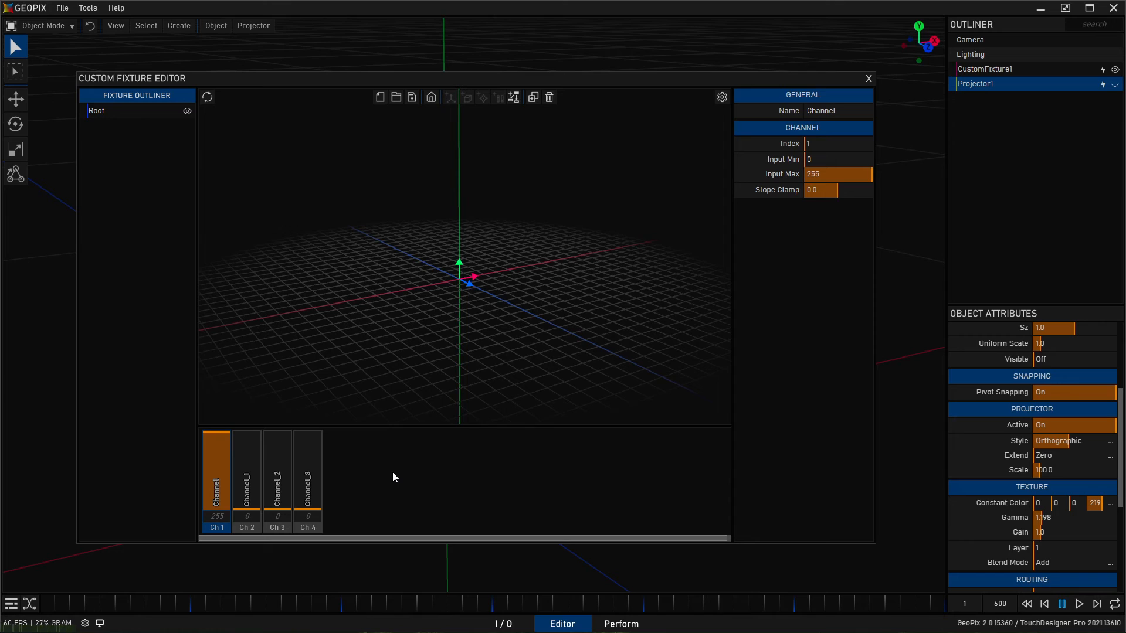
drag(532, 79, 524, 79)
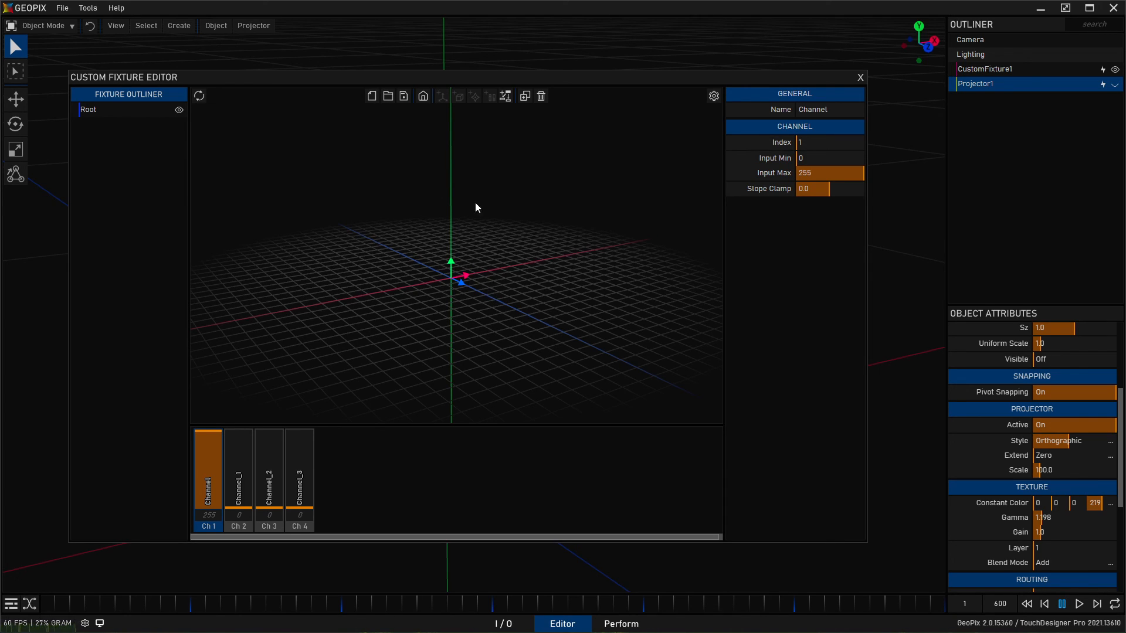
drag(520, 76, 523, 87)
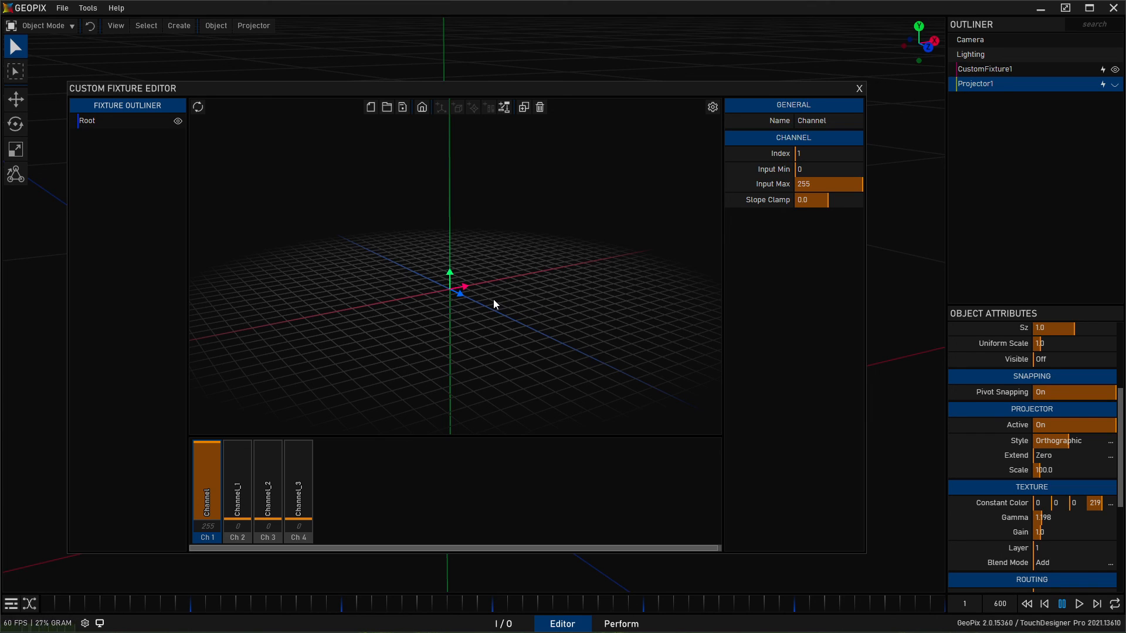
drag(469, 86, 471, 80)
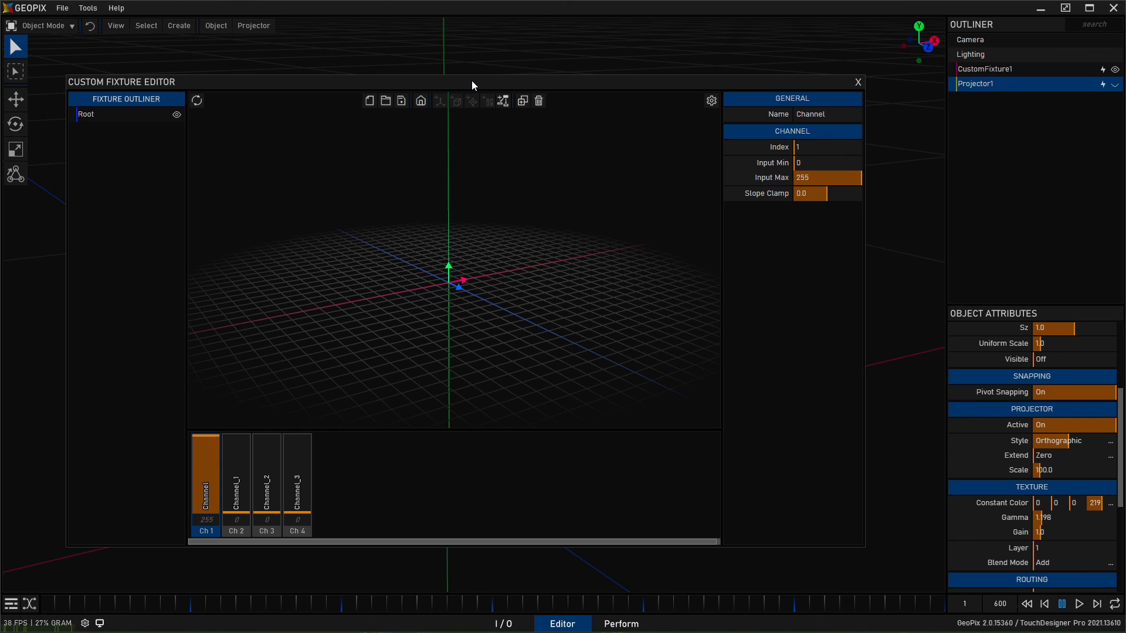